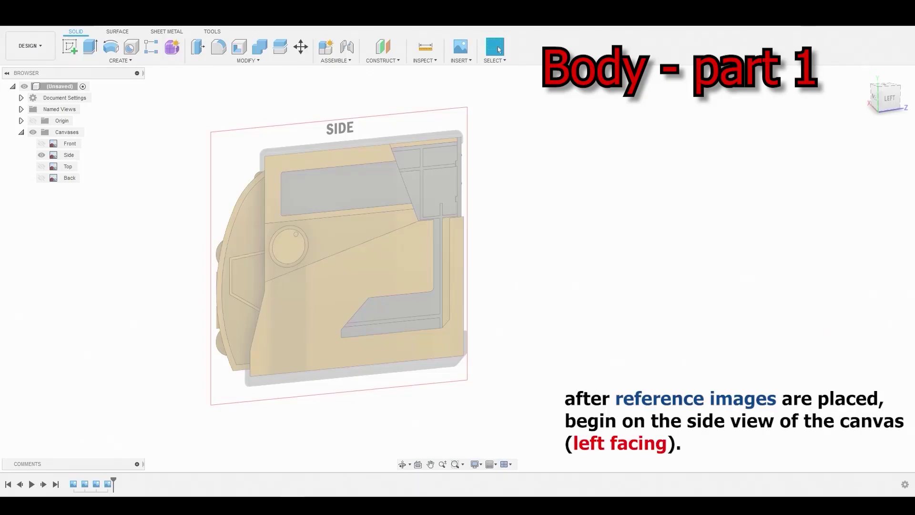
Step: Start a new sketch on the YZ plane, facing the Side canvas from the left view
left_click(888, 101)
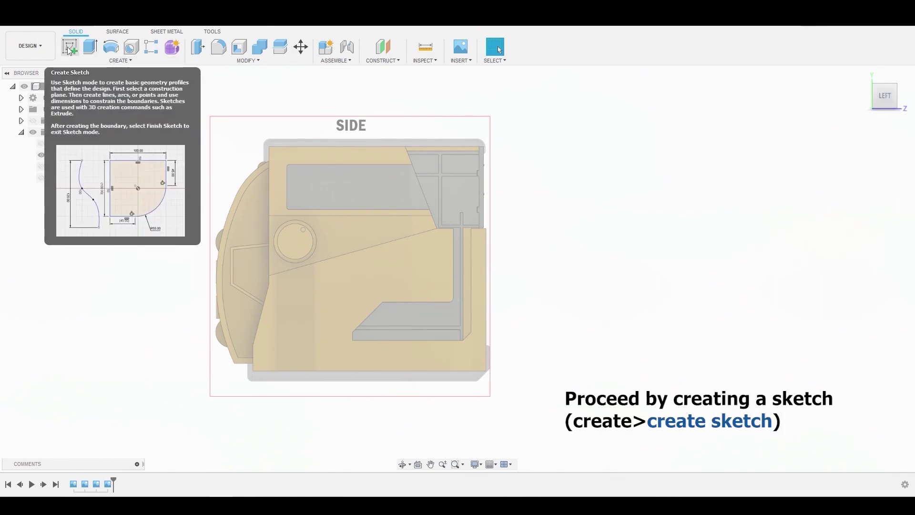
left_click(113, 60)
left_click(86, 72)
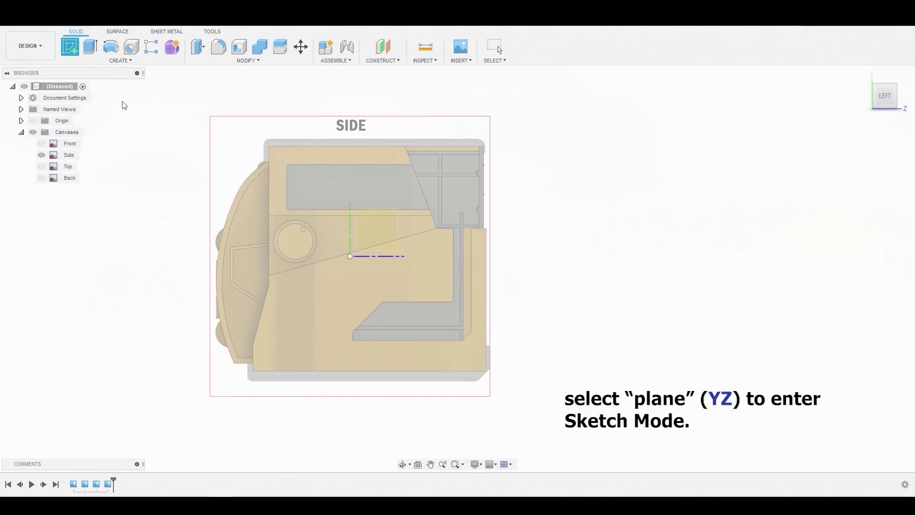
left_click(380, 235)
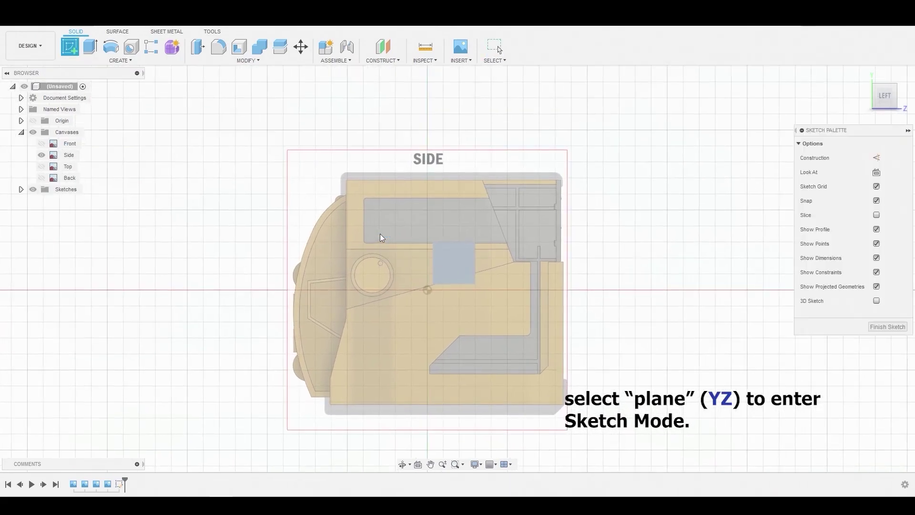
middle_click_drag(378, 234, 288, 224)
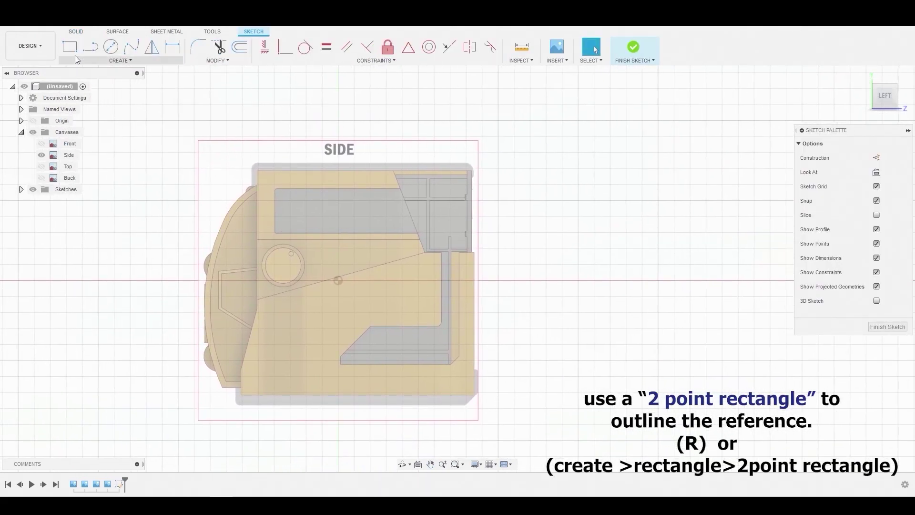
Step: Draw a two-point rectangle 14.033 mm high and 14.575 mm wide from the lower-right corner of the body in the Side canvas
left_click(96, 59)
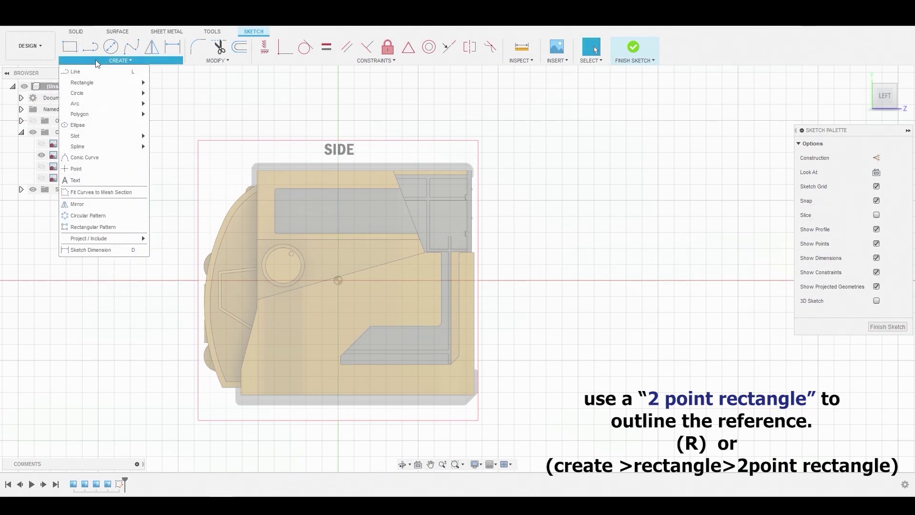
mouse_move(101, 83)
left_click(180, 94)
scroll(486, 371, "up", 5)
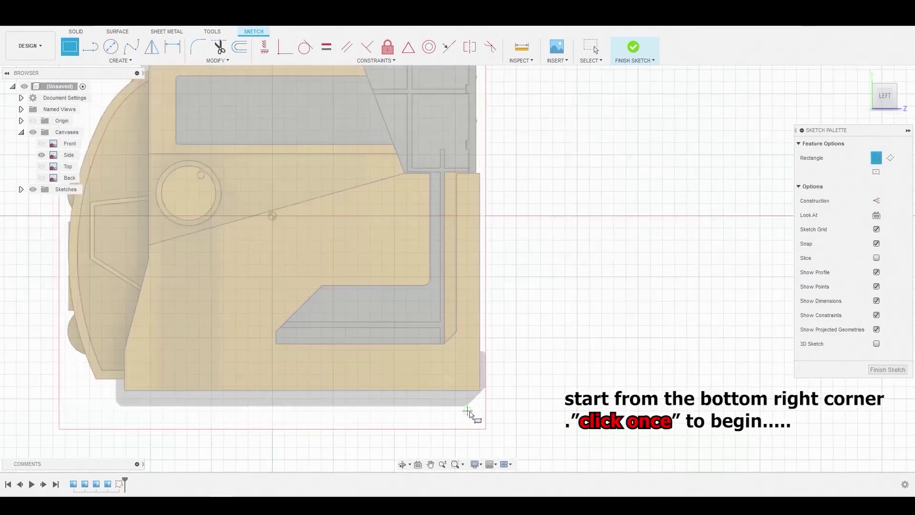
scroll(488, 366, "up", 3)
left_click(489, 351)
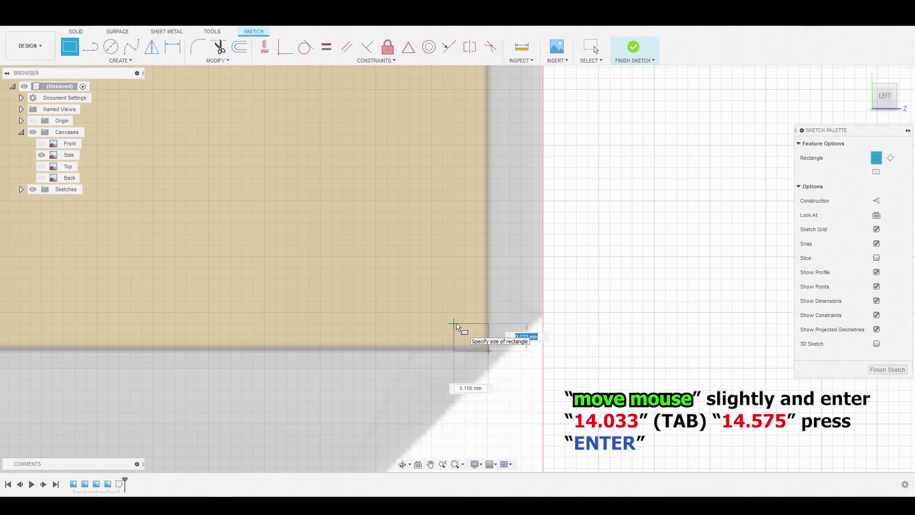
type("14.033")
key("Tab")
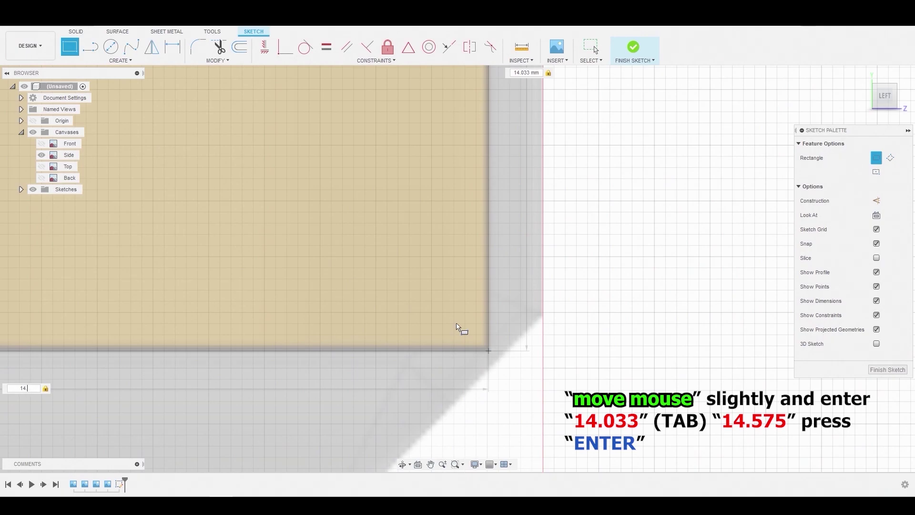
type("14.575")
key("Return")
key("Escape")
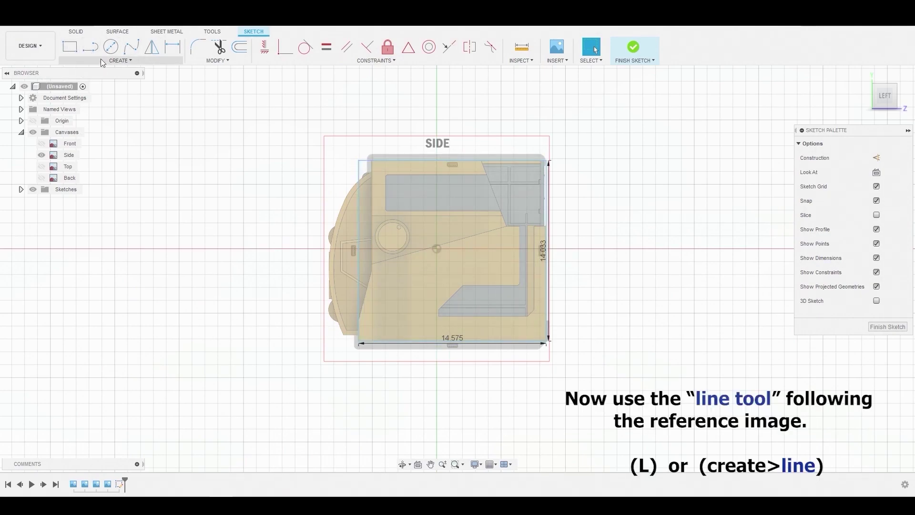
Step: Draw connected lines along the body's front edge, vertical from the rectangle's top edge and slanting back to its left edge
left_click(115, 60)
left_click(92, 74)
scroll(424, 176, "up", 5)
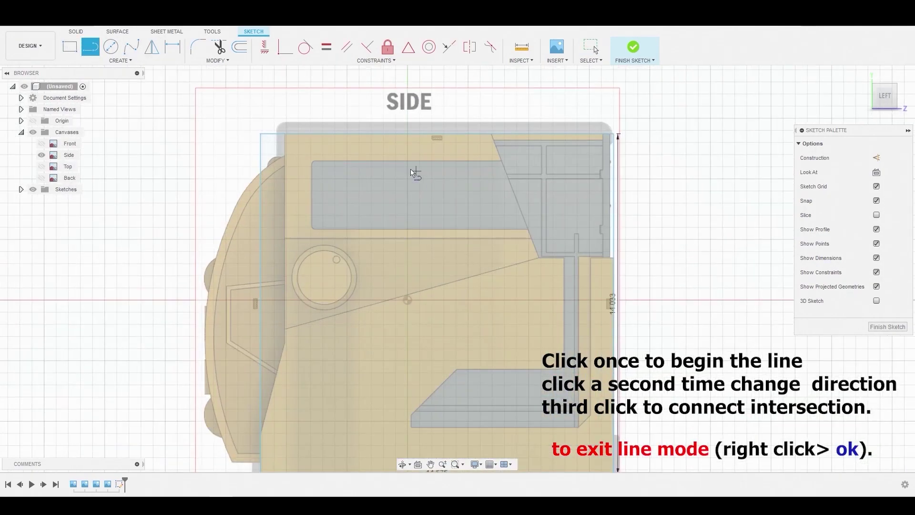
left_click(274, 130)
middle_click_drag(276, 234, 290, 61)
left_click(289, 278)
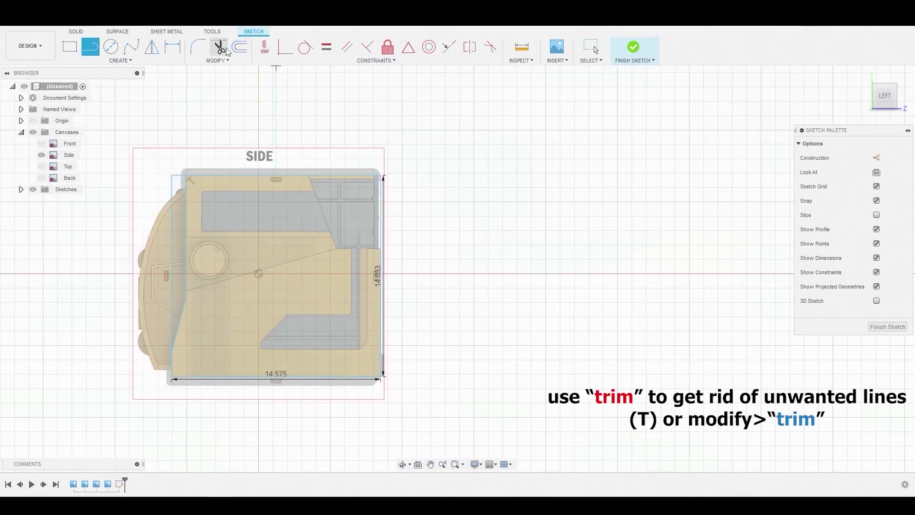
Step: Trim the top and left rectangle segments that lie outside the body's front outline
left_click(219, 47)
left_click(179, 185)
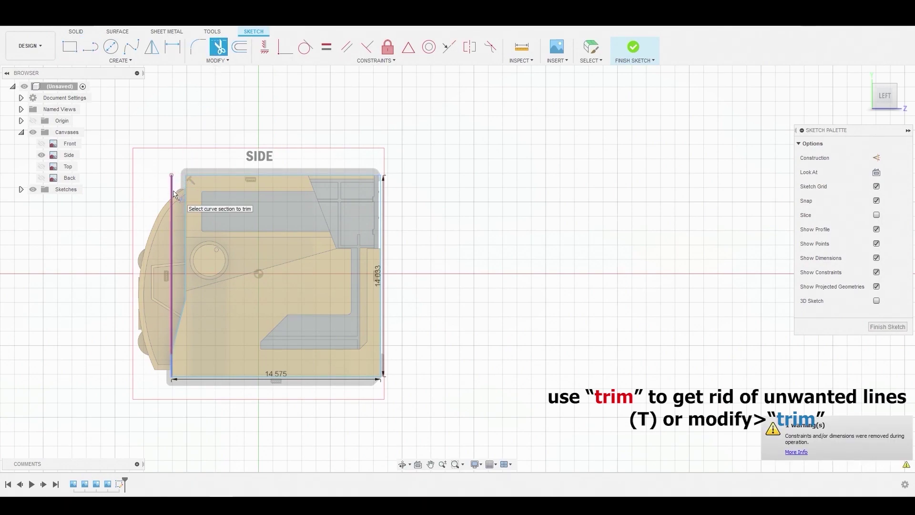
left_click(175, 193)
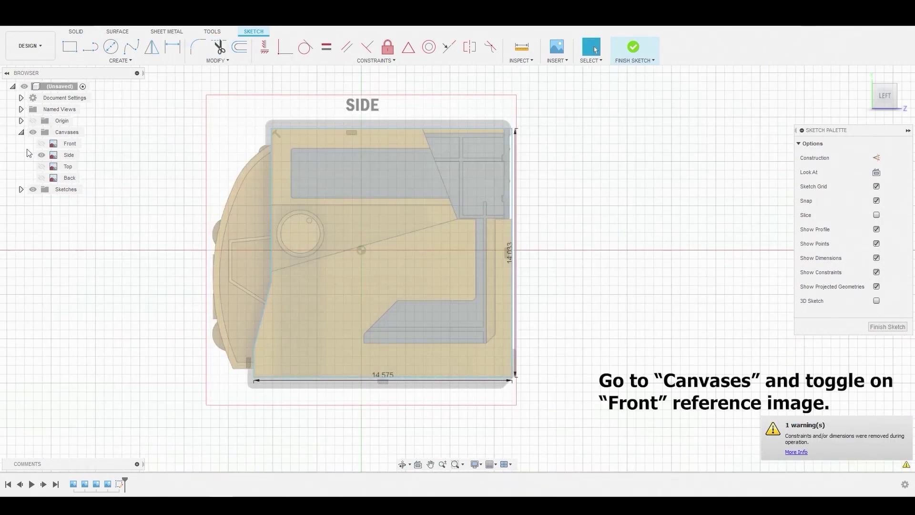
Step: Show the Front canvas and extrude the side profile symmetrically 7.061 mm to each side as a new body
left_click(41, 144)
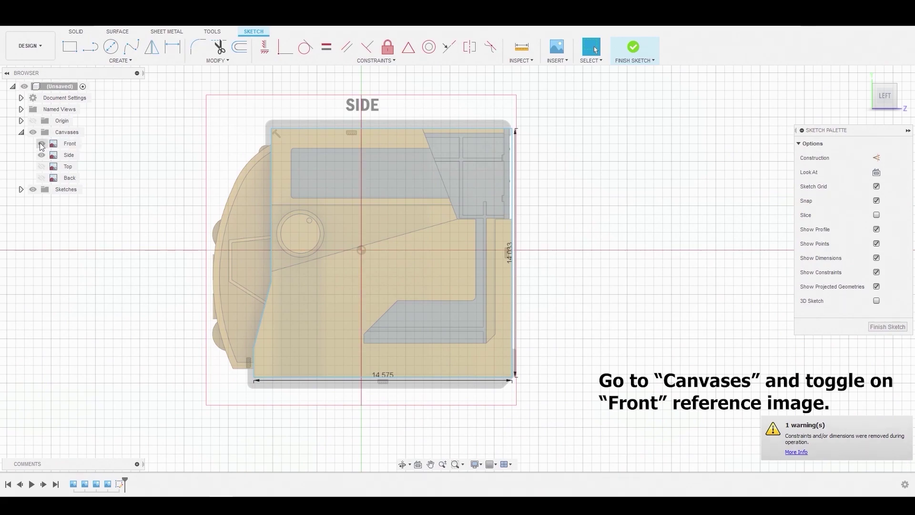
middle_click_drag(405, 219, 373, 225, "shift")
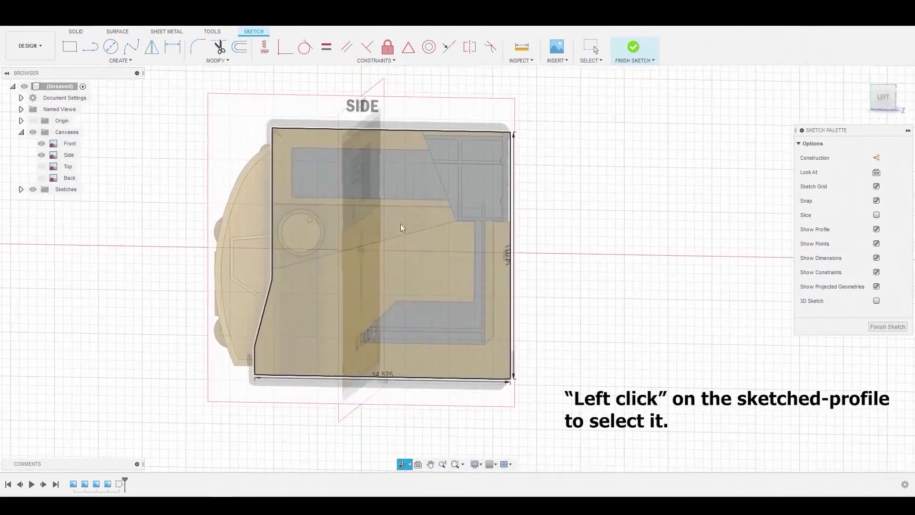
left_click(443, 188)
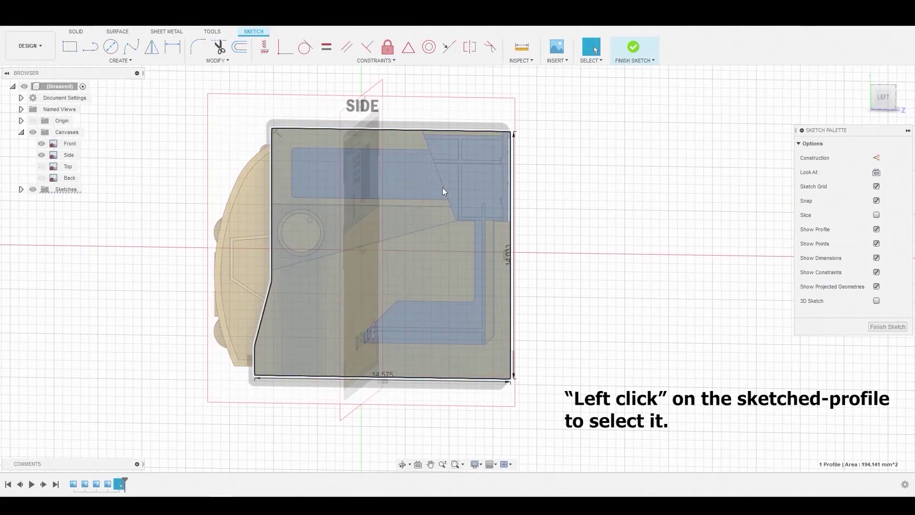
right_click(444, 191)
left_click(465, 174)
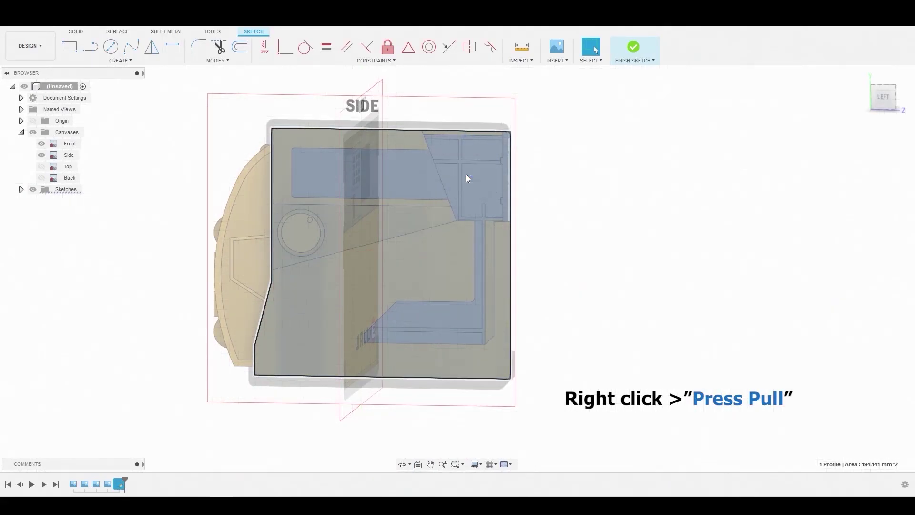
middle_click_drag(442, 202, 388, 245, "shift")
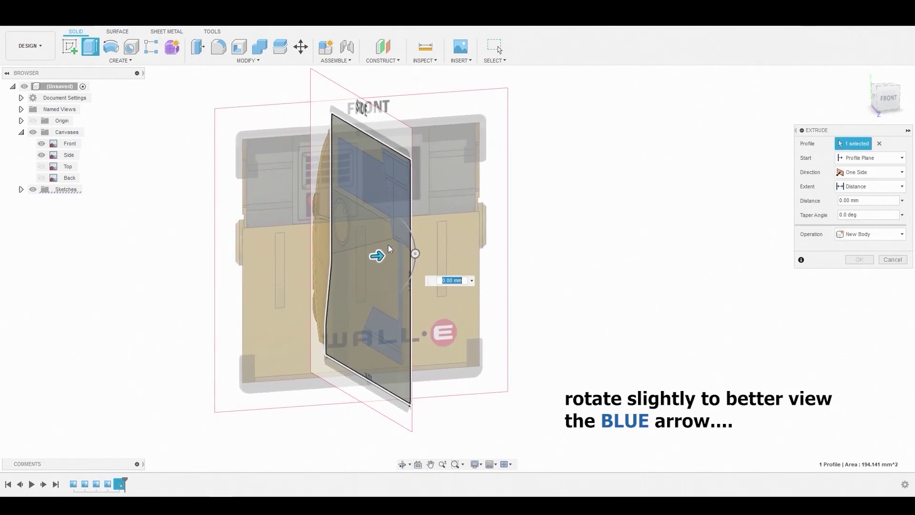
type("7.061")
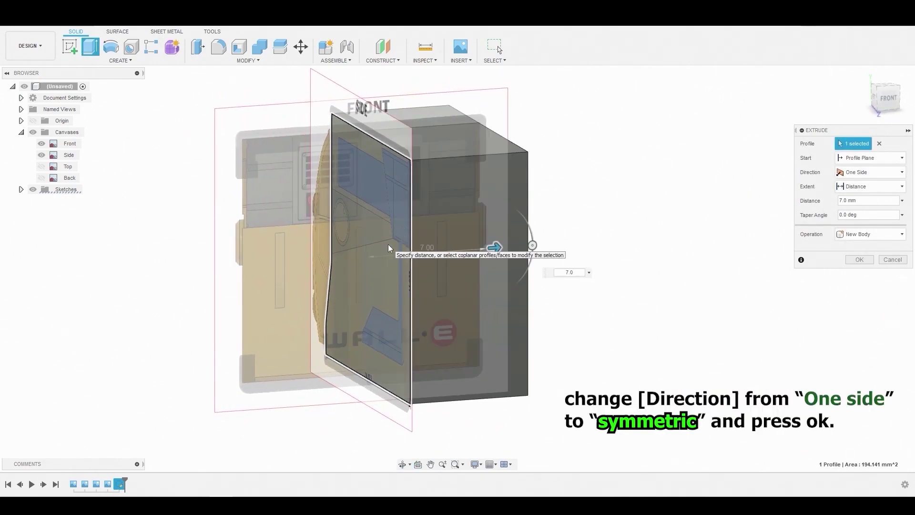
left_click(863, 173)
left_click(859, 208)
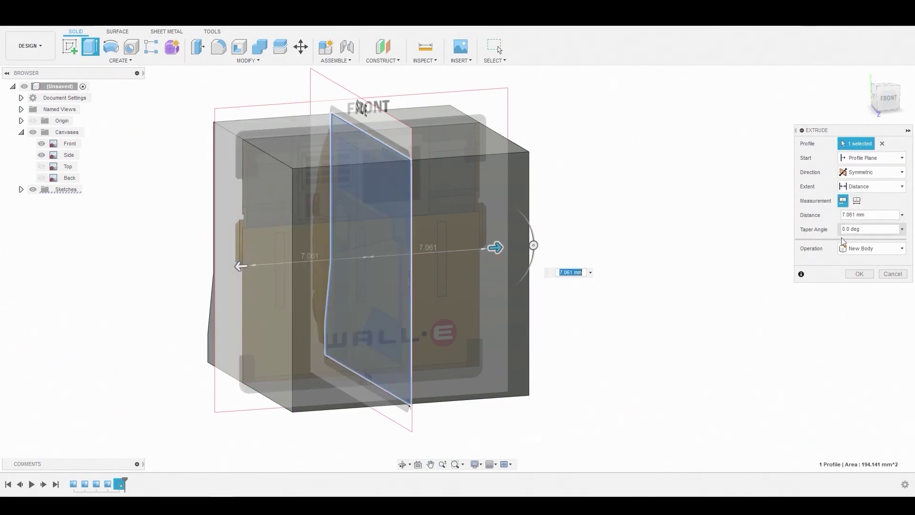
left_click(858, 275)
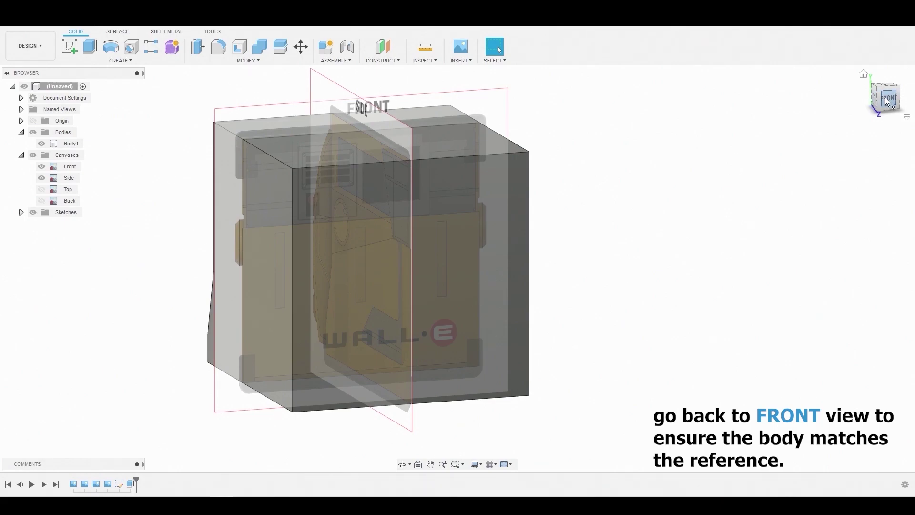
Step: Check the body against the Front canvas and start a new sketch on its left side face
left_click(888, 102)
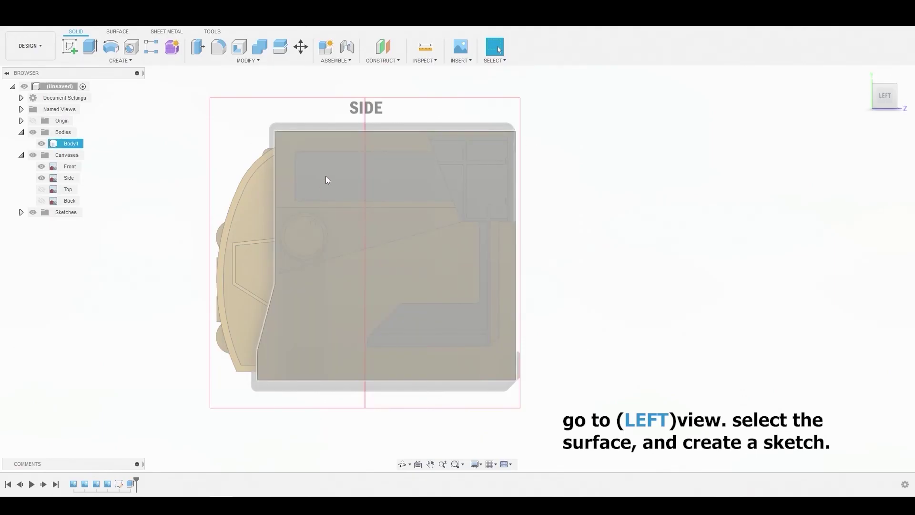
left_click(327, 180)
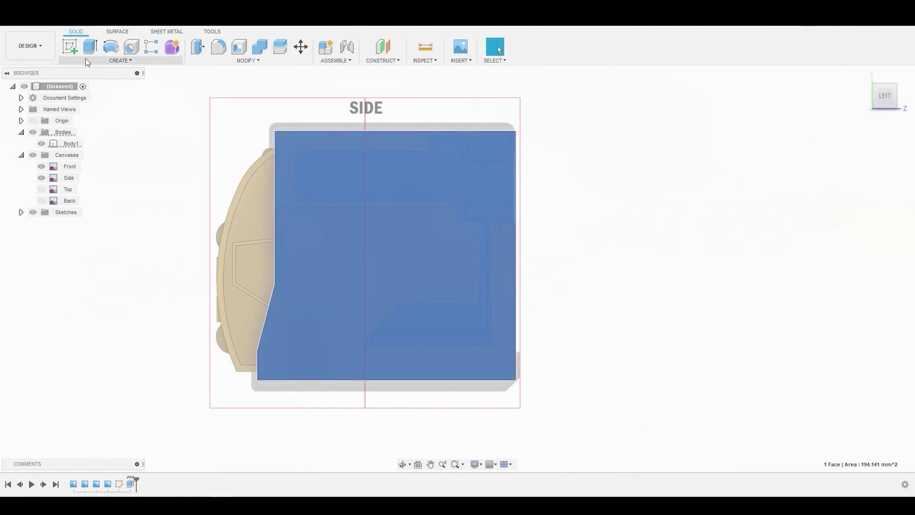
right_click(342, 196)
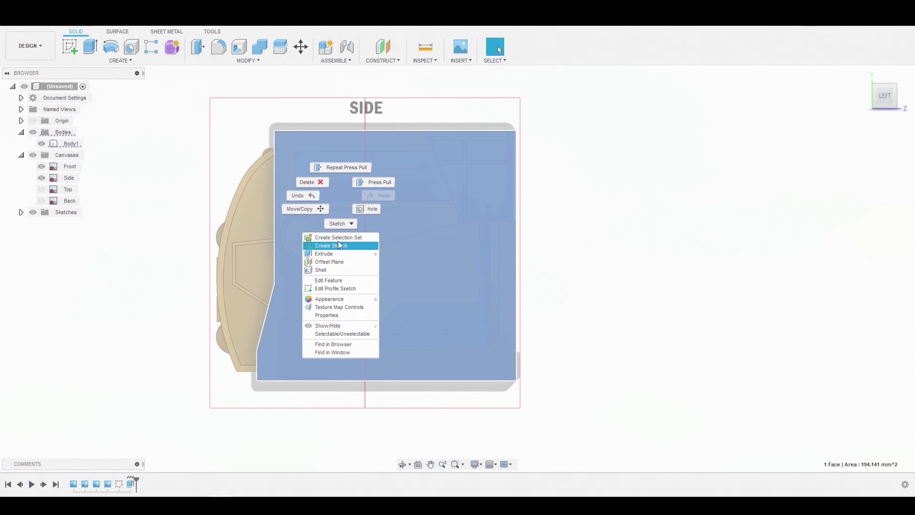
left_click(342, 187)
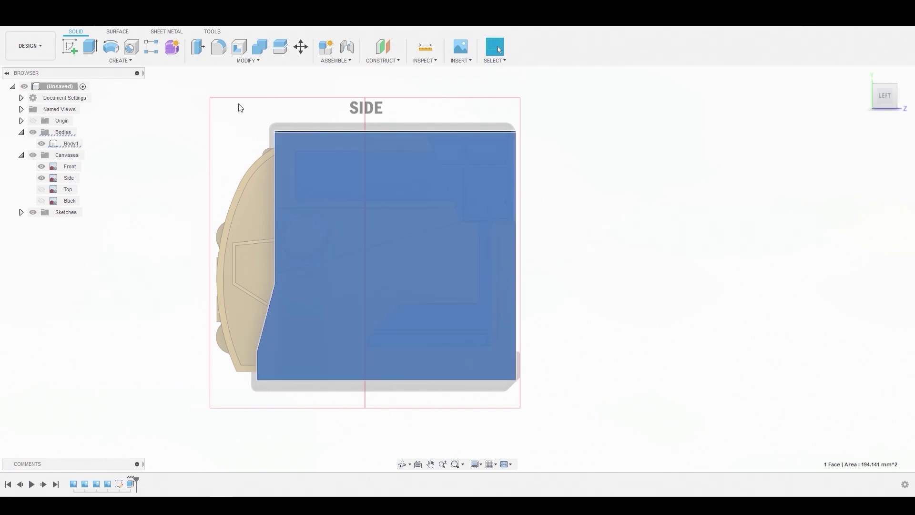
left_click(116, 61)
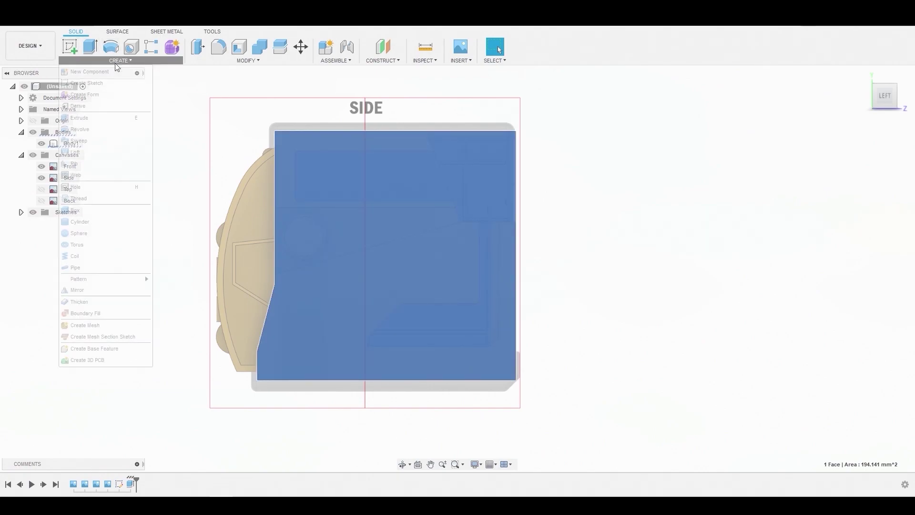
left_click(93, 84)
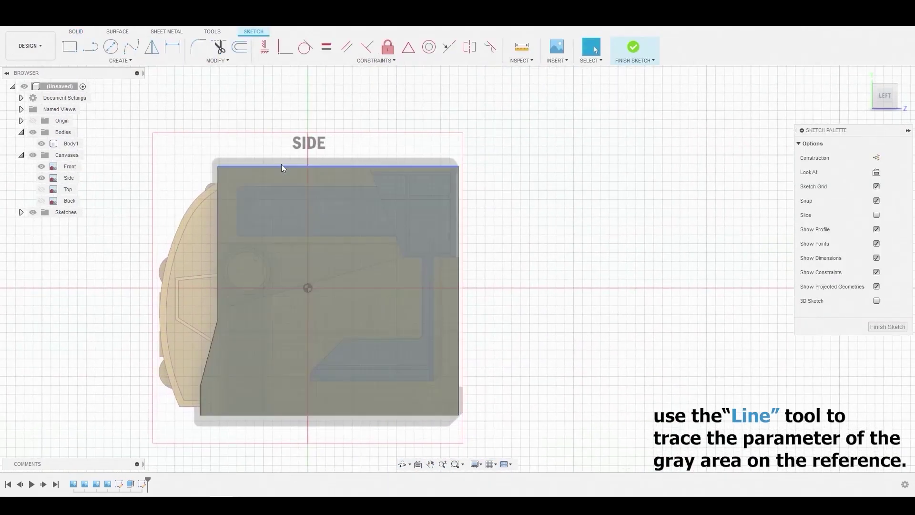
Step: Trace the gray upper band with lines, starting at the body's top edge and following the slanted edge around the band's outline
left_click(90, 46)
scroll(387, 209, "up", 3)
scroll(387, 209, "down", 2)
middle_click_drag(387, 209, 468, 198)
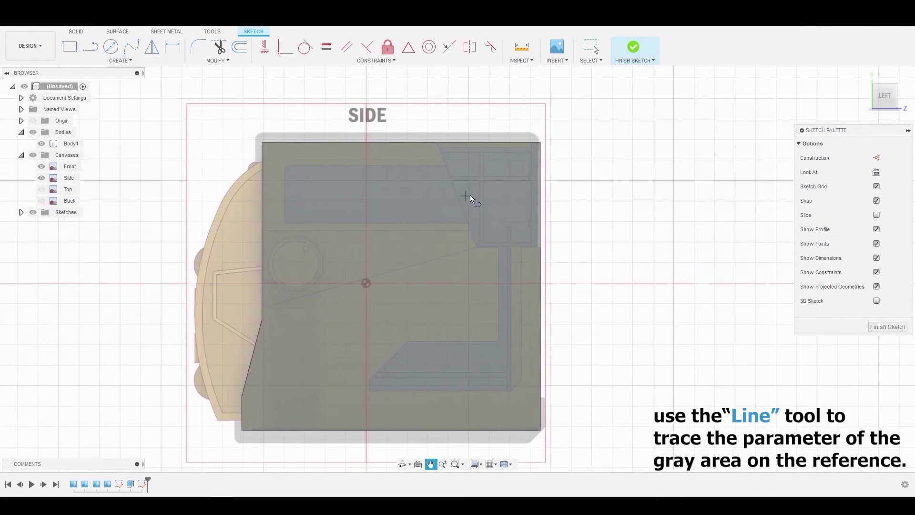
scroll(439, 156, "up", 3)
left_click(426, 122)
scroll(446, 177, "up", 2)
left_click(448, 171)
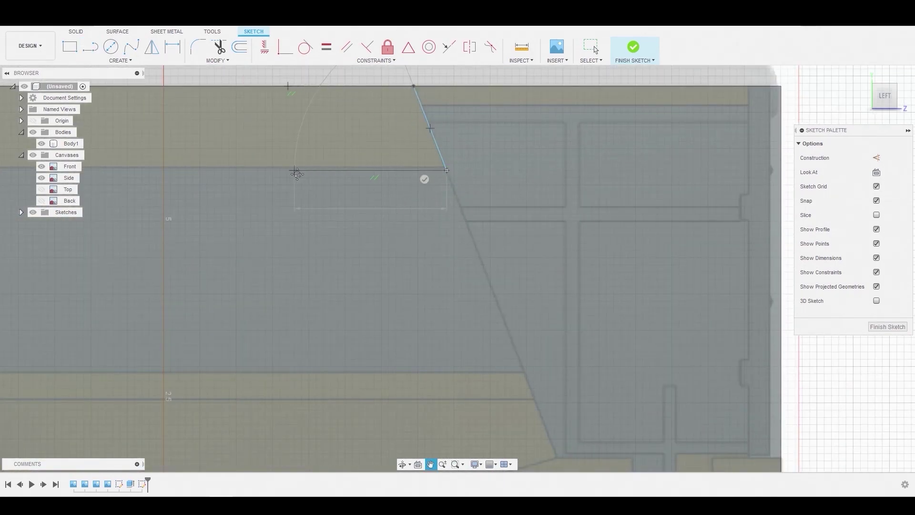
middle_click_drag(294, 173, 586, 169)
left_click(168, 167)
left_click(168, 368)
middle_click_drag(733, 376, 419, 333)
left_click(506, 326)
Step: Continue the outline down the slanted edge, about 1.03 mm horizontally, and down the narrow gray column to the foot-shaped area
middle_click_drag(536, 413, 469, 308)
scroll(470, 308, "up", 2)
left_click(470, 306)
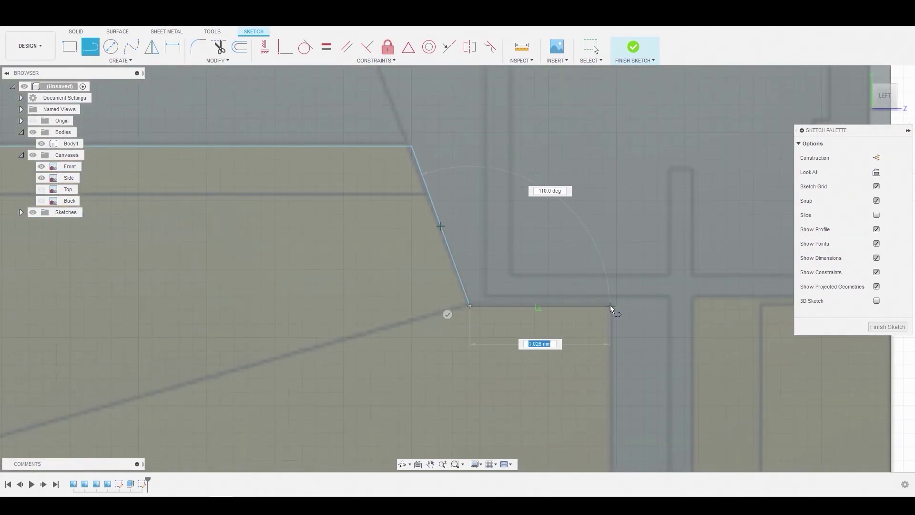
left_click(610, 307)
scroll(611, 307, "down", 1)
middle_click_drag(611, 307, 541, 151)
scroll(538, 334, "down", 1)
middle_click_drag(536, 357, 505, 166)
left_click(513, 355)
Step: Trace the foot-shaped gray area along its top, slanted end, short vertical side and bottom edge
scroll(210, 350, "up", 2)
left_click(133, 348)
middle_click_drag(119, 358, 394, 139)
left_click(161, 382)
middle_click_drag(161, 383, 170, 266)
left_click(170, 329)
mouse_move(790, 321)
middle_mouse_down()
mouse_move(427, 293)
mouse_move(106, 303)
middle_mouse_up()
left_click(359, 309)
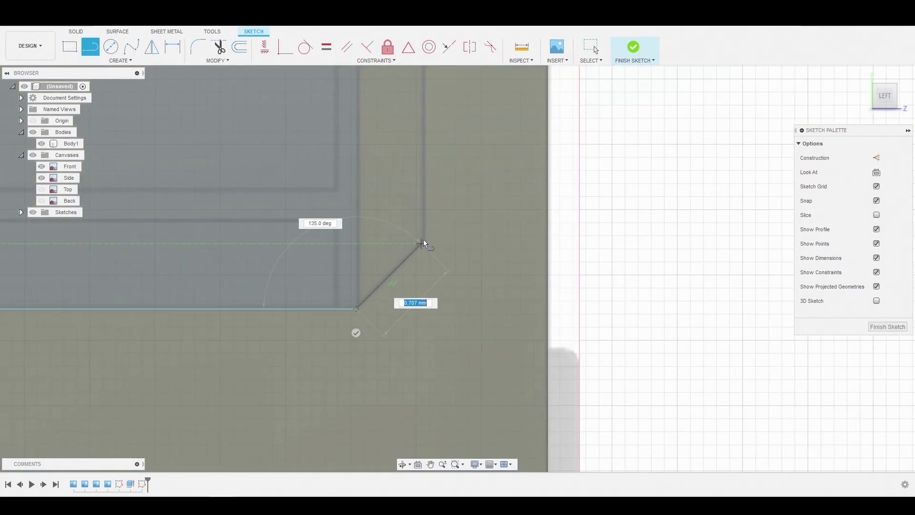
Step: Trace the roughly 0.71 mm corner chamfer, the column's outer edge, and an about 0.94 mm horizontal line to the body's right edge
left_click(425, 241)
mouse_move(424, 74)
middle_mouse_down()
mouse_move(396, 282)
mouse_move(401, 229)
middle_mouse_up()
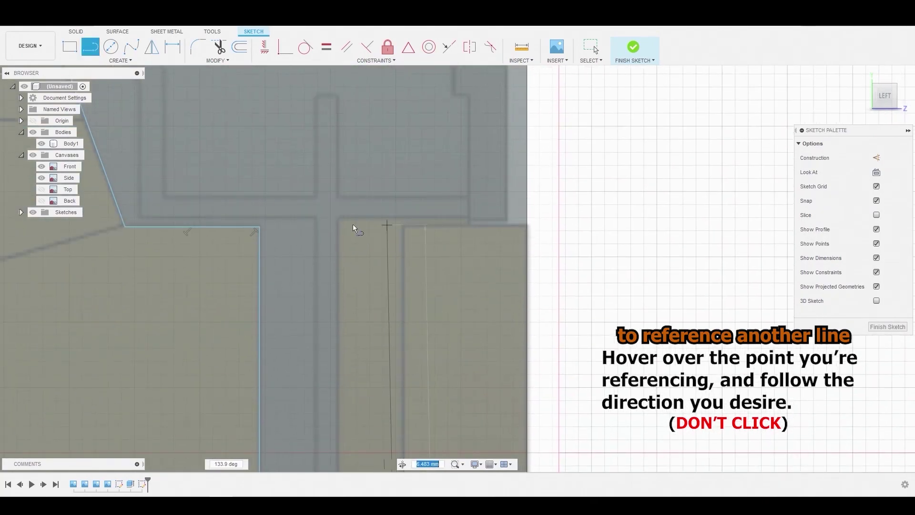
left_click(404, 227)
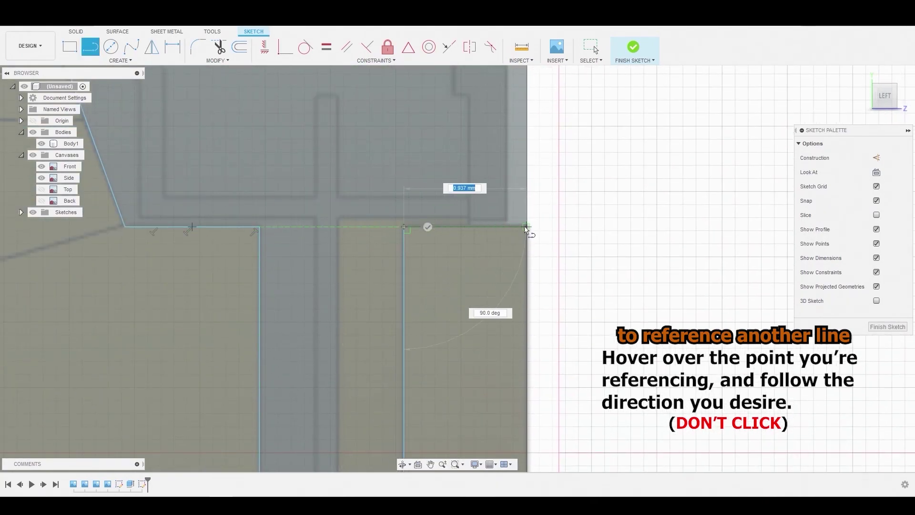
left_click(527, 227)
Step: Close the gray-area outline with lines up the body's right edge and along its top edge to the starting point
mouse_move(527, 228)
middle_mouse_down()
mouse_move(521, 308)
mouse_move(477, 351)
middle_mouse_up()
left_click(478, 435)
scroll(479, 281, "down", 1)
middle_click_drag(478, 201, 467, 419)
middle_click_drag(469, 133, 463, 270)
left_click(460, 176)
middle_click_drag(460, 177, 719, 140)
left_click(118, 139)
left_click(718, 139)
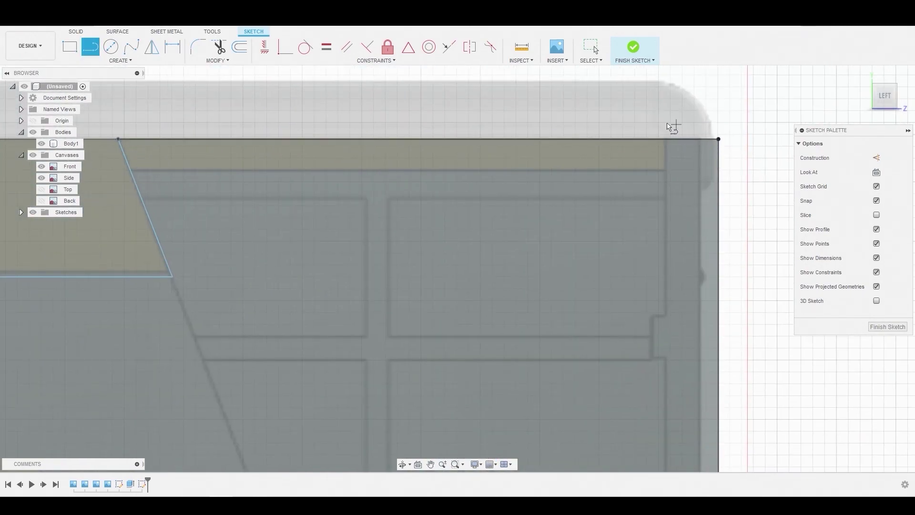
key("Escape")
scroll(491, 131, "down", 10)
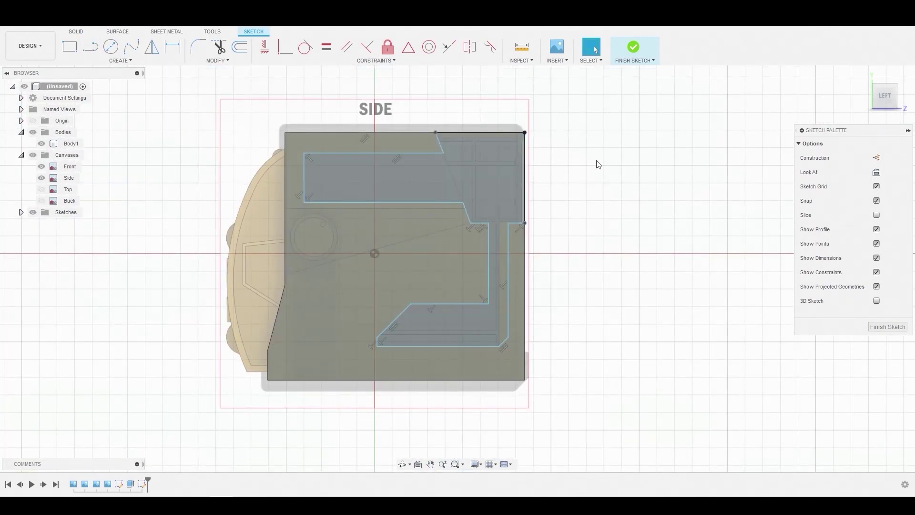
Step: Adjust the upper horizontal edge of the gray arm outline to line up with the edge on the Side canvas
scroll(429, 153, "up", 8)
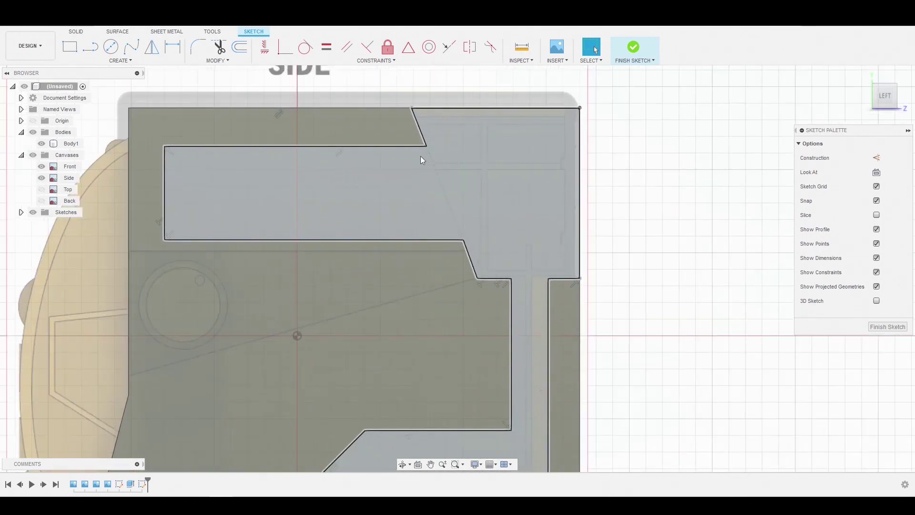
middle_click_drag(456, 141, 552, 180)
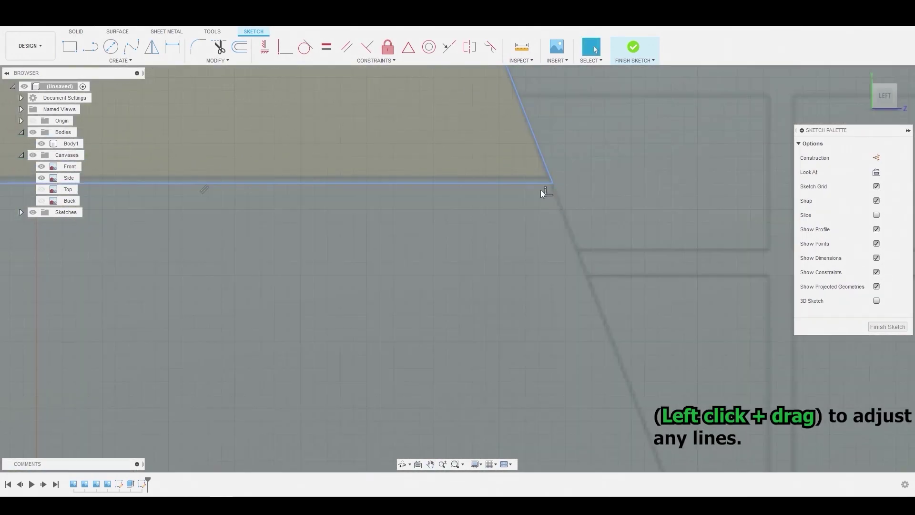
left_click(490, 175)
left_click_drag(491, 175, 490, 180)
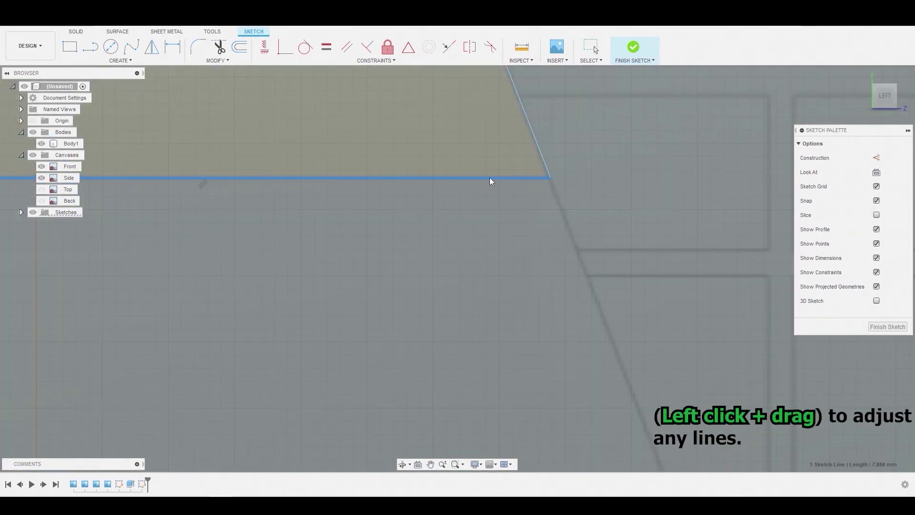
scroll(368, 237, "down", 3)
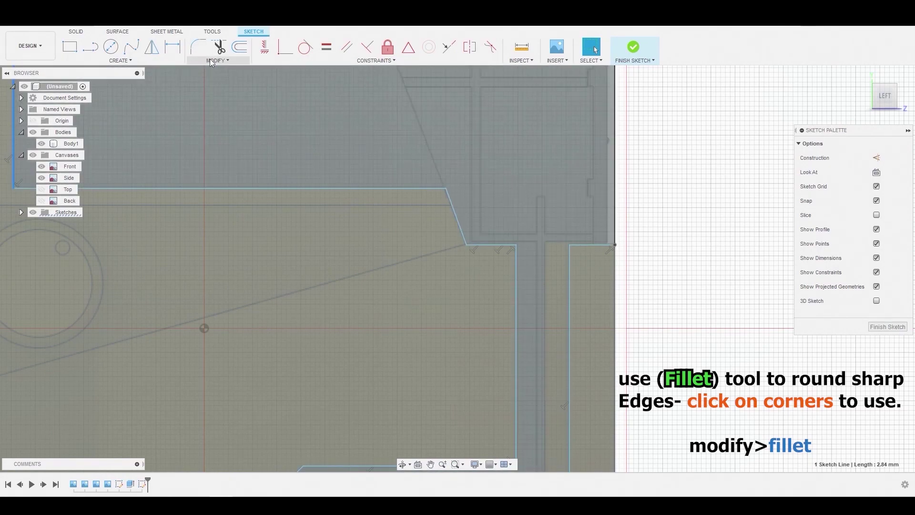
Step: Fillet the two corners at the gray arm's free end with a 0.16 mm radius and finish the sketch
left_click(210, 59)
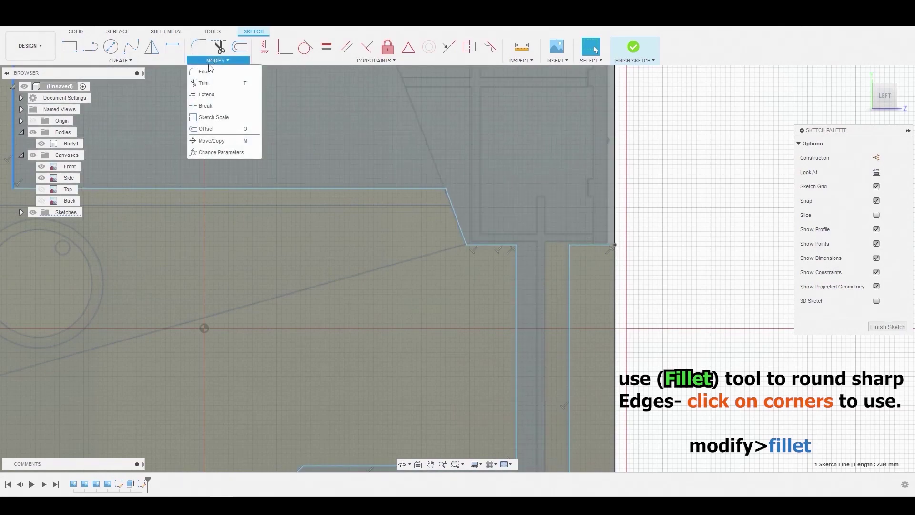
left_click(207, 71)
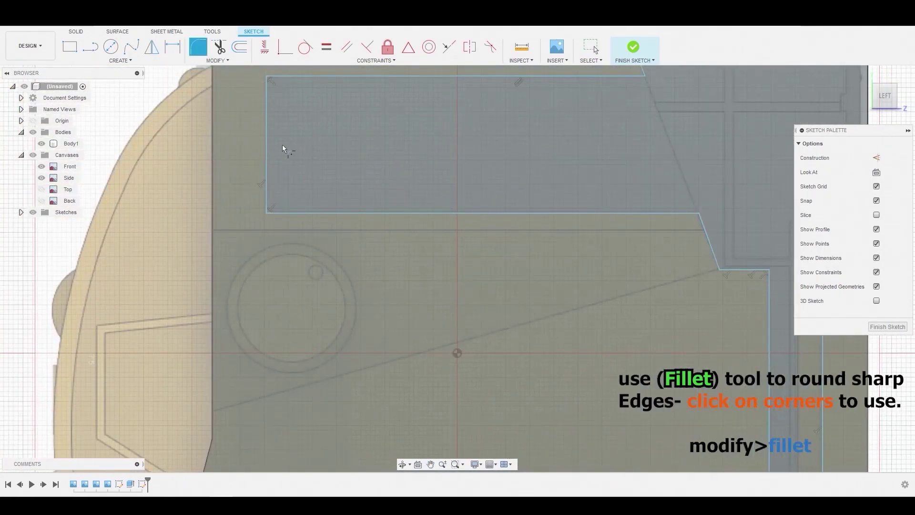
left_click(320, 153)
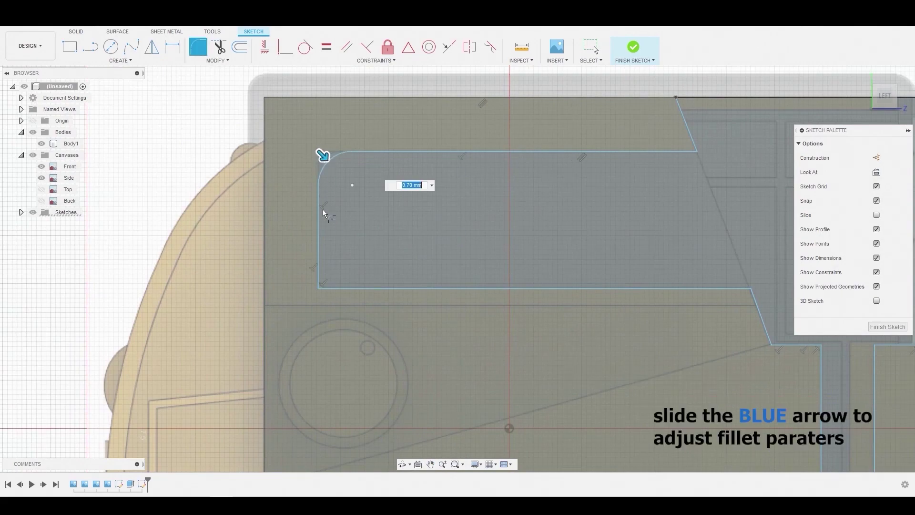
left_click(319, 289)
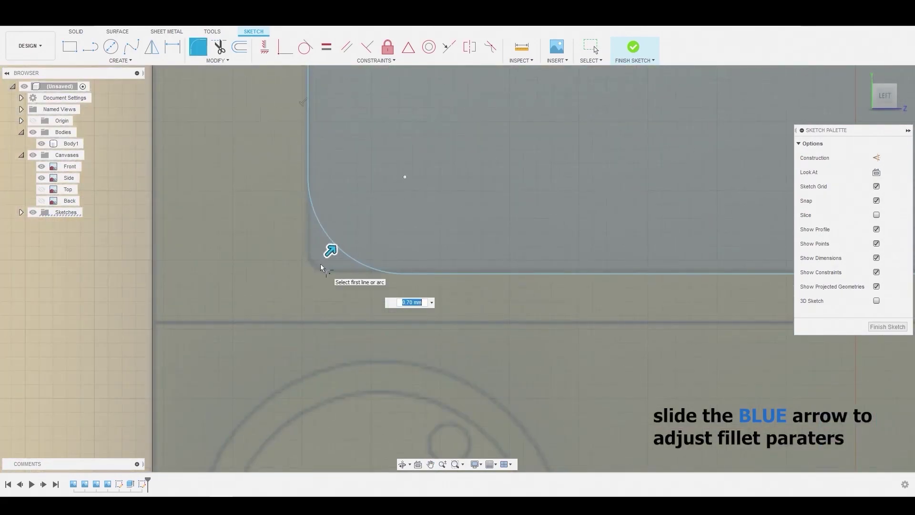
scroll(332, 261, "up", 5)
left_click_drag(332, 248, 299, 281)
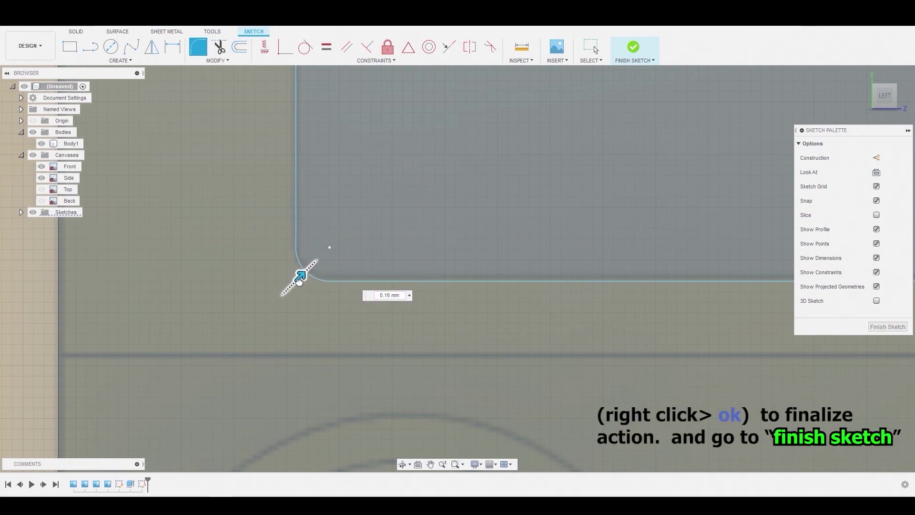
mouse_move(311, 152)
middle_mouse_down()
mouse_move(292, 299)
mouse_move(307, 311)
middle_mouse_up()
right_click(361, 247)
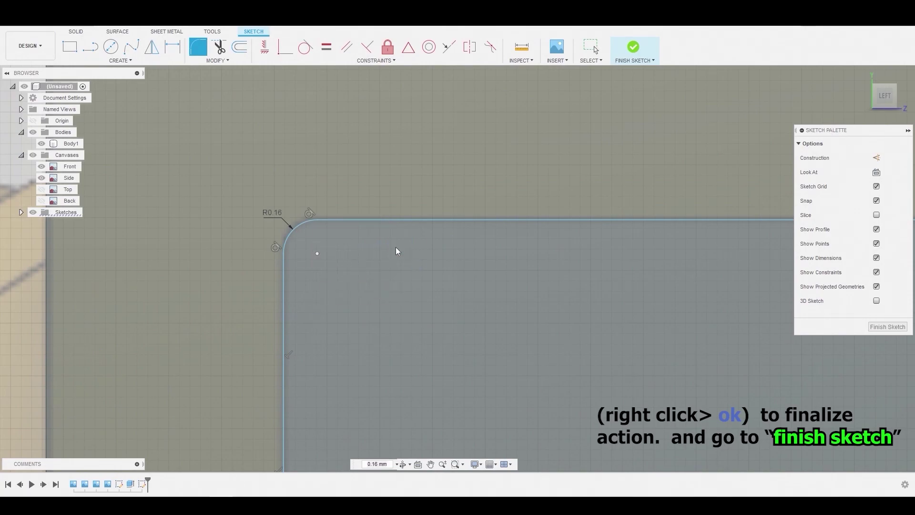
left_click(396, 247)
scroll(388, 242, "down", 5)
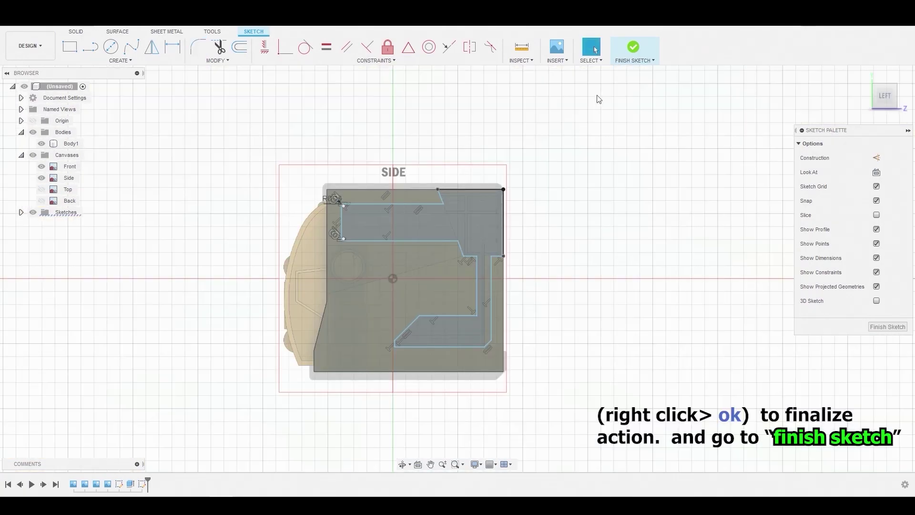
left_click(635, 54)
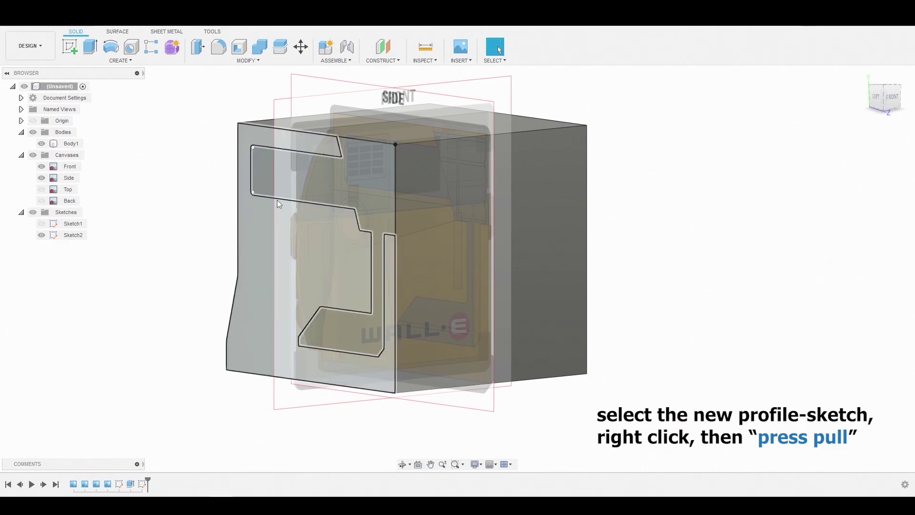
Step: Press Pull the gray-area profile -0.184 mm into the body with the New Body operation
left_click(339, 176)
right_click(338, 176)
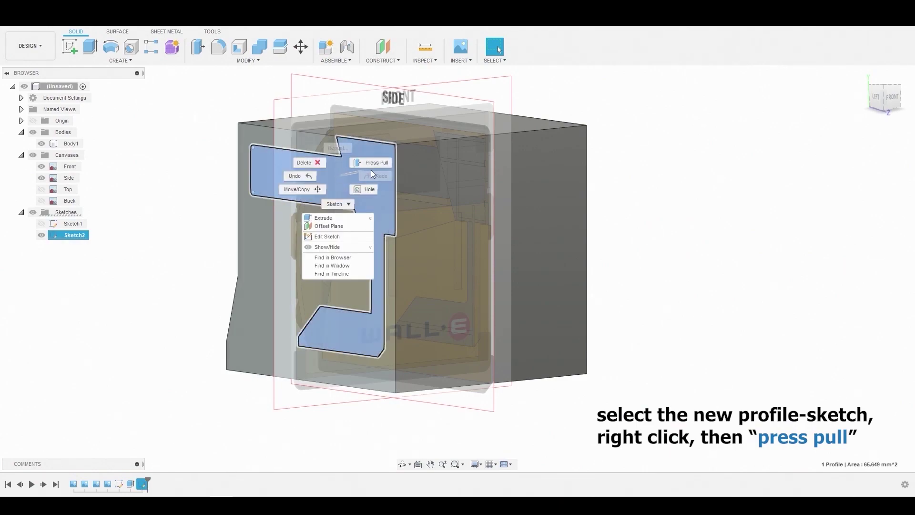
left_click(378, 163)
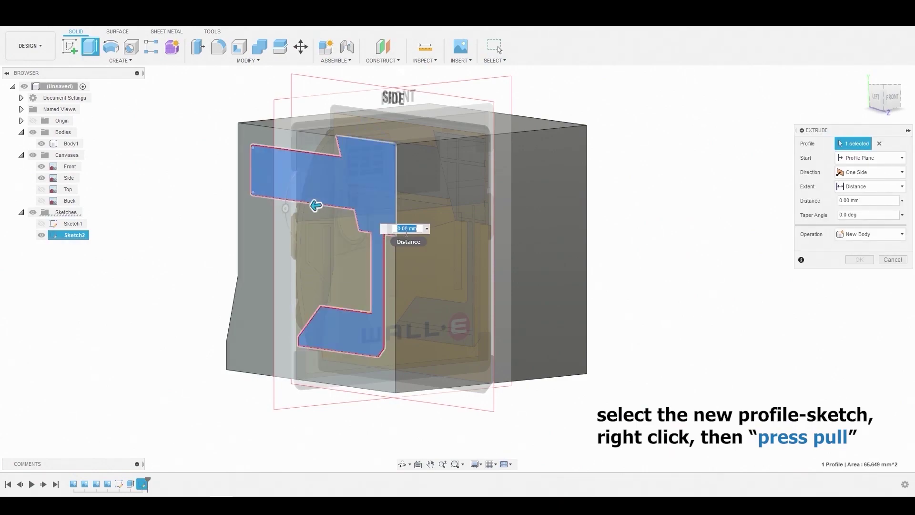
scroll(329, 210, "up", 5)
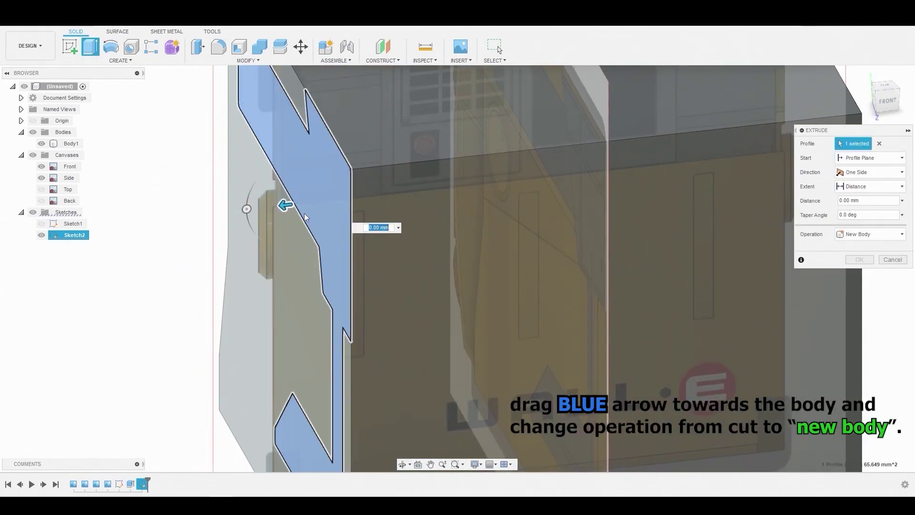
left_click_drag(286, 205, 310, 201)
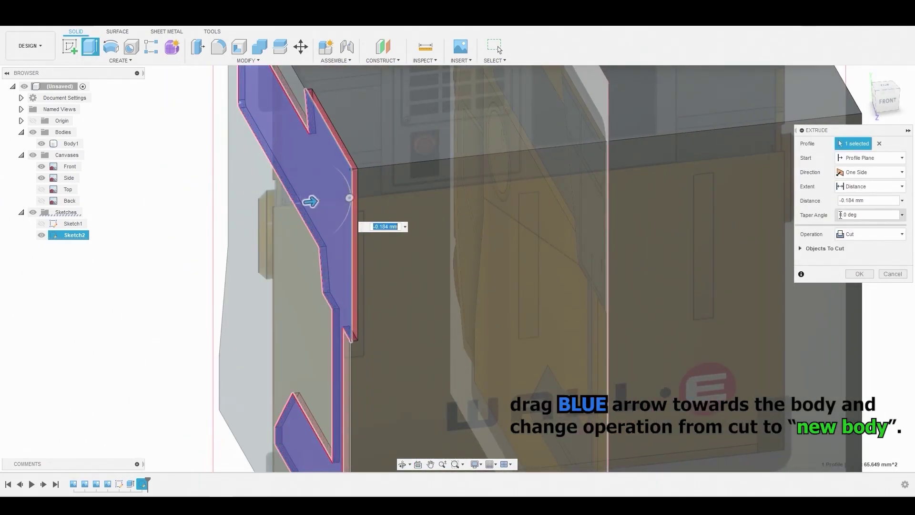
left_click(865, 171)
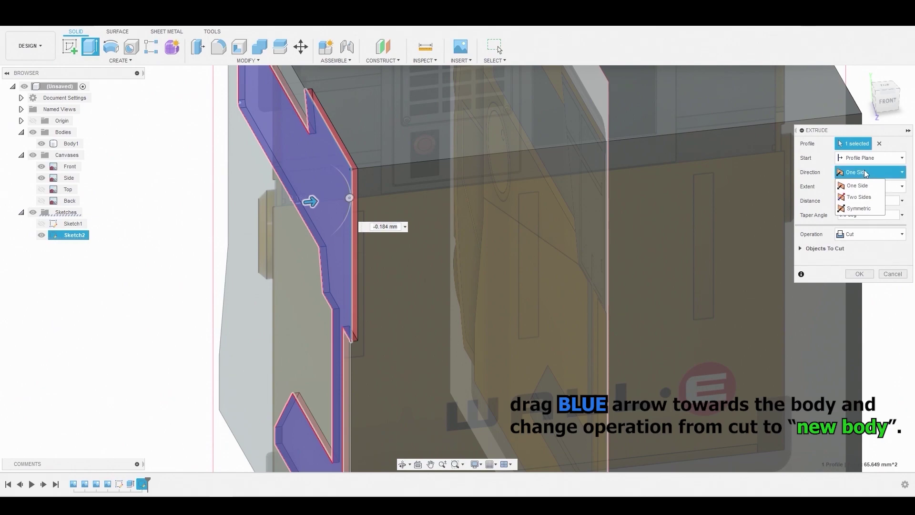
left_click(865, 171)
left_click(880, 234)
left_click(858, 272)
left_click(861, 260)
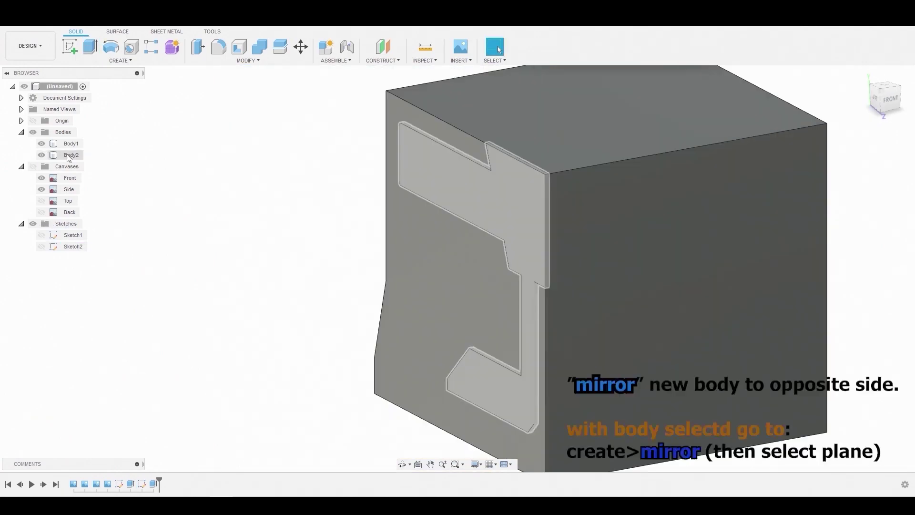
Step: Mirror the new gray-area body across the YZ plane to the opposite side of the main body
left_click(71, 155)
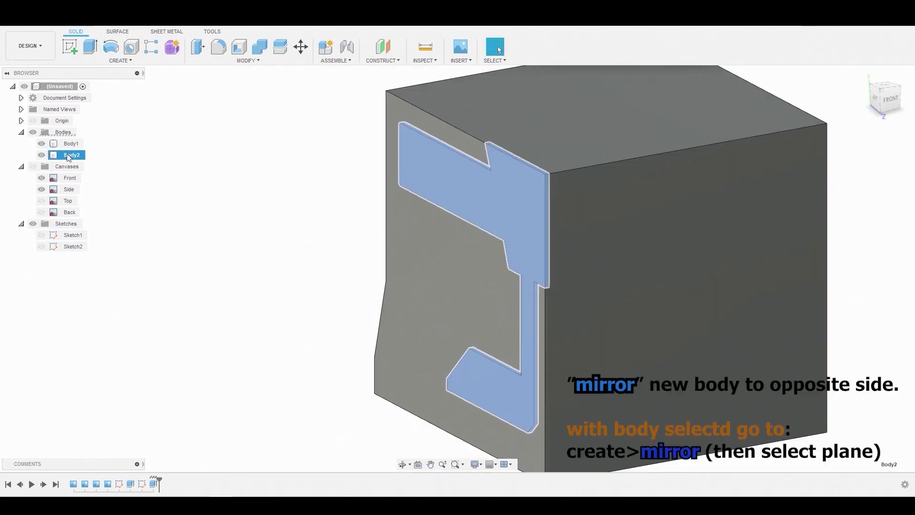
left_click(113, 61)
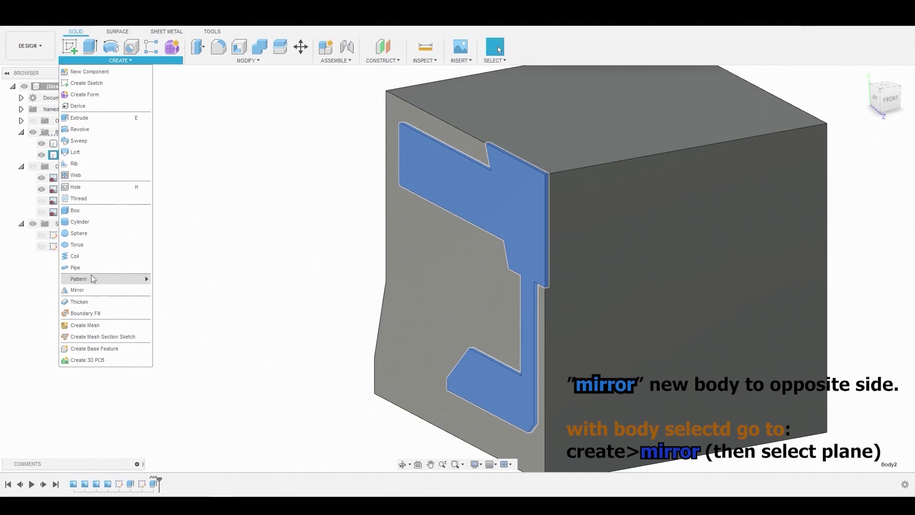
left_click(89, 291)
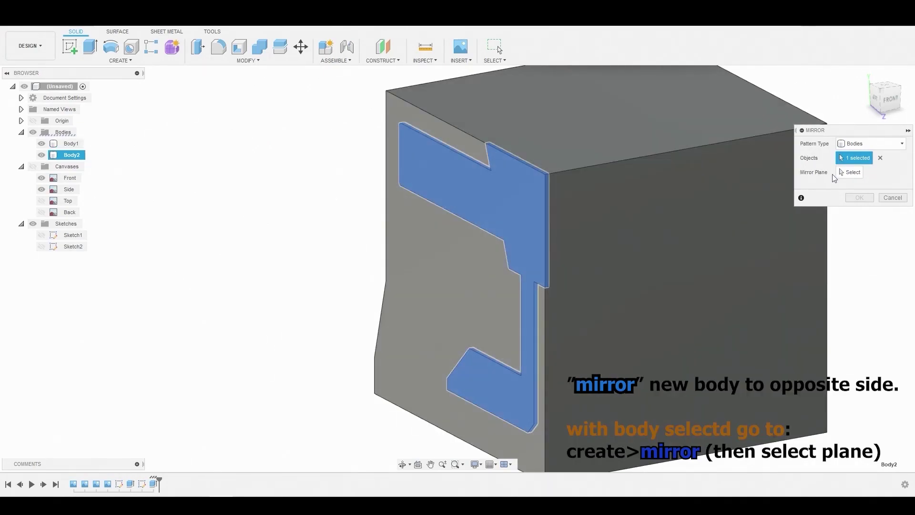
left_click(851, 175)
middle_click_drag(596, 201, 418, 244)
left_click(417, 245)
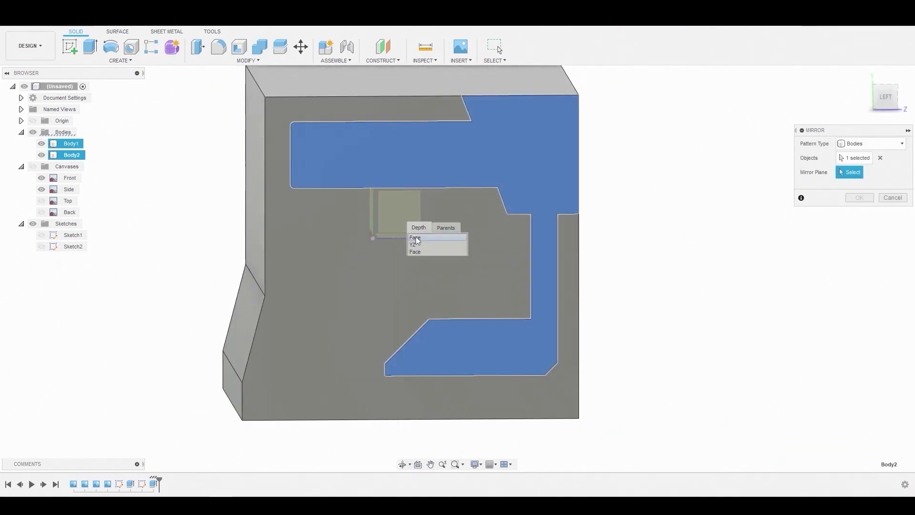
left_click(418, 245)
middle_click_drag(567, 162, 644, 196, "shift")
left_click(860, 197)
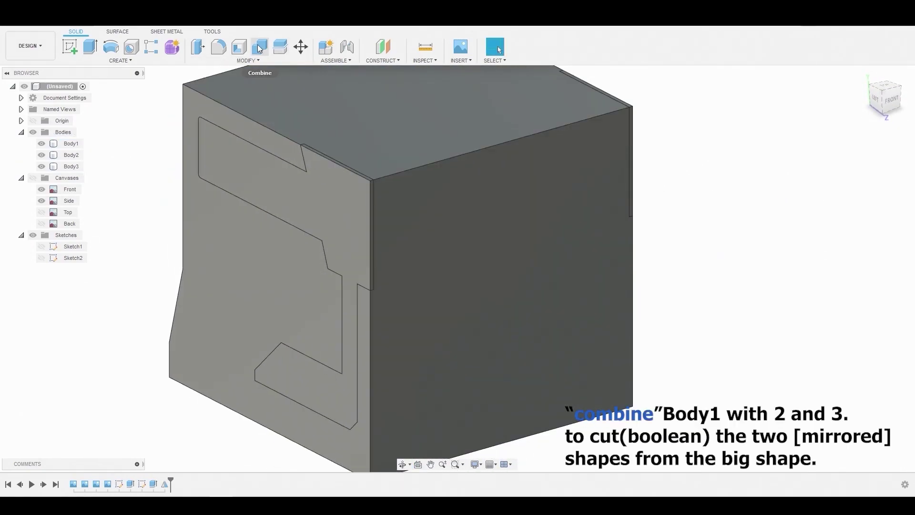
Step: Combine with Body1 as target and Body2 and Body3 as tools, using the Cut operation without keeping the tools
left_click(249, 59)
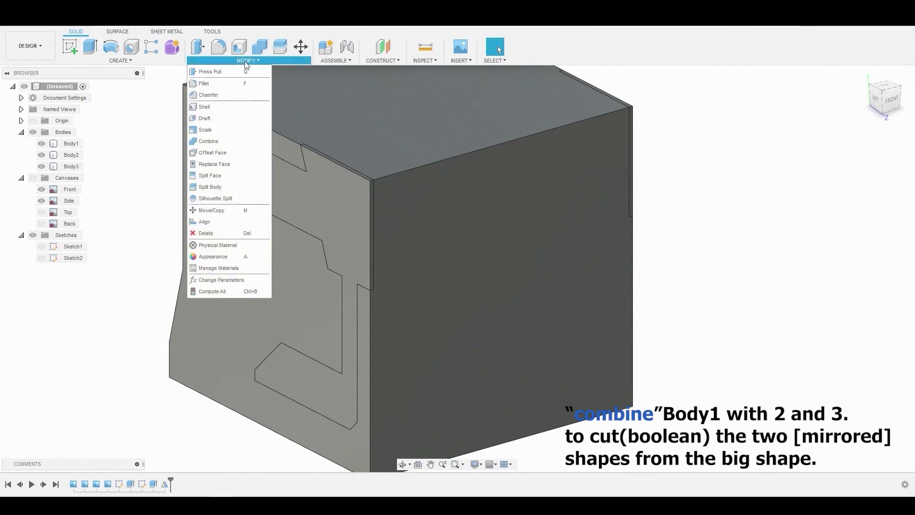
left_click(210, 142)
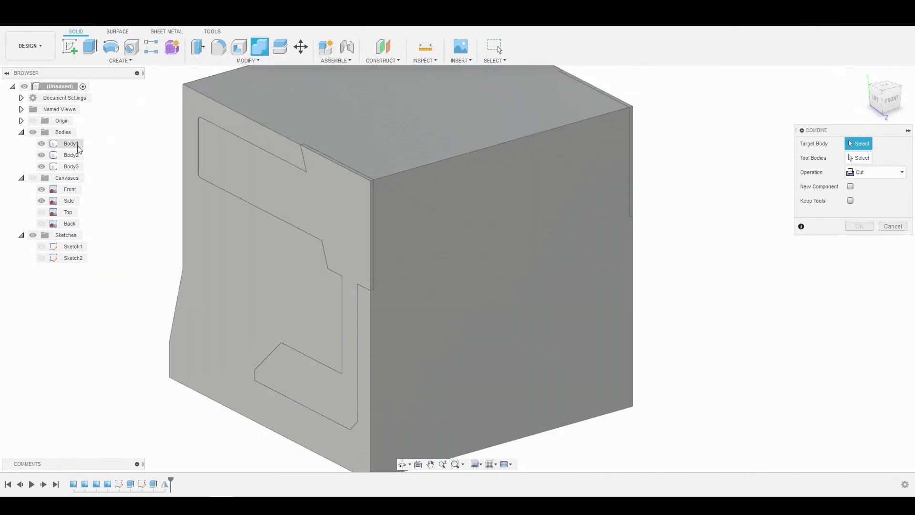
left_click(72, 144)
middle_click_drag(294, 139, 385, 141, "shift")
left_click(618, 189)
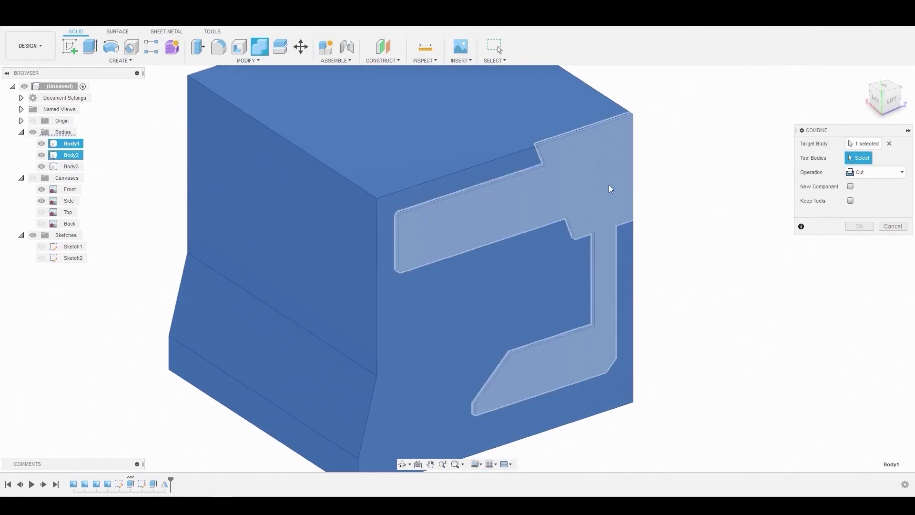
middle_click_drag(581, 185, 427, 166, "shift")
left_click(72, 155)
left_click(72, 166)
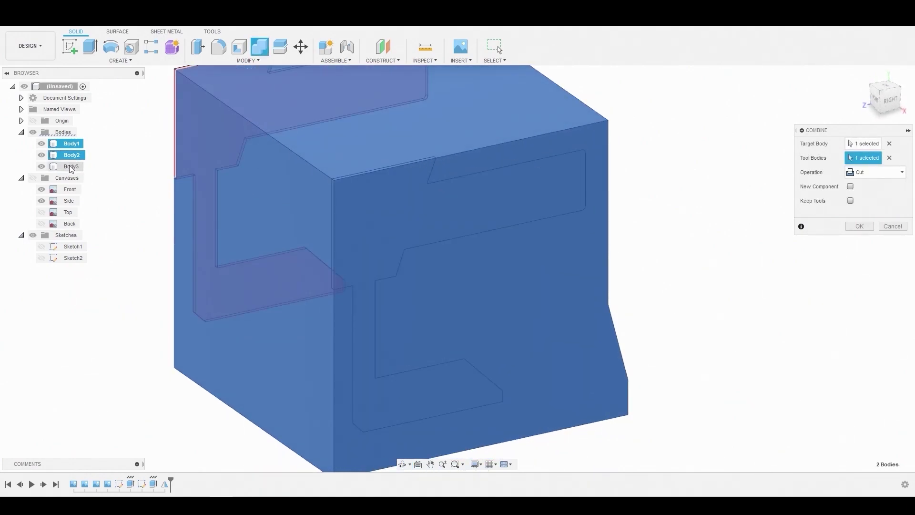
left_click(867, 173)
left_click(868, 186)
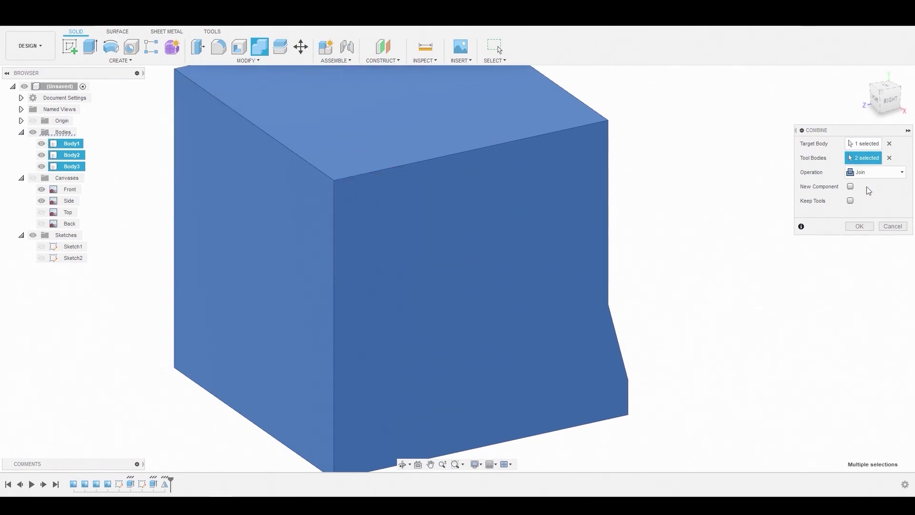
left_click(872, 198)
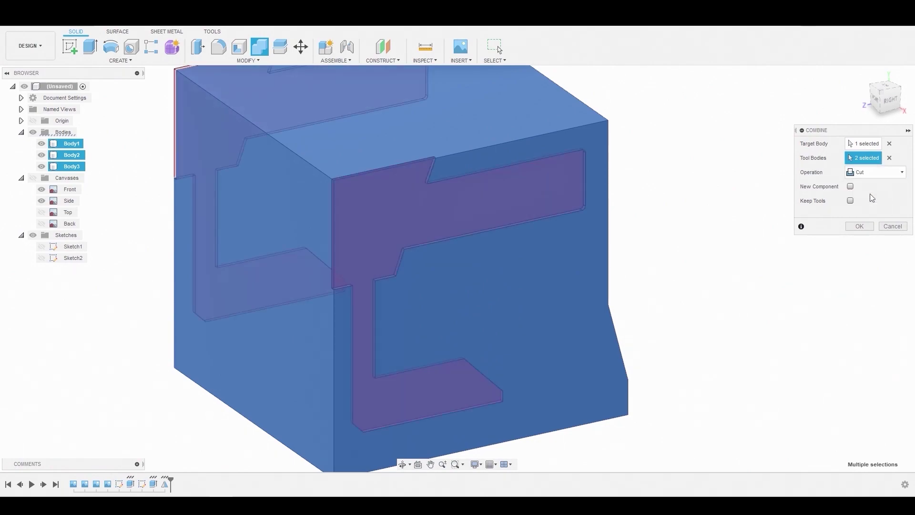
left_click(859, 226)
Step: In the front view, show the canvases with Side hidden and start a sketch on the body's front face
left_click(888, 99)
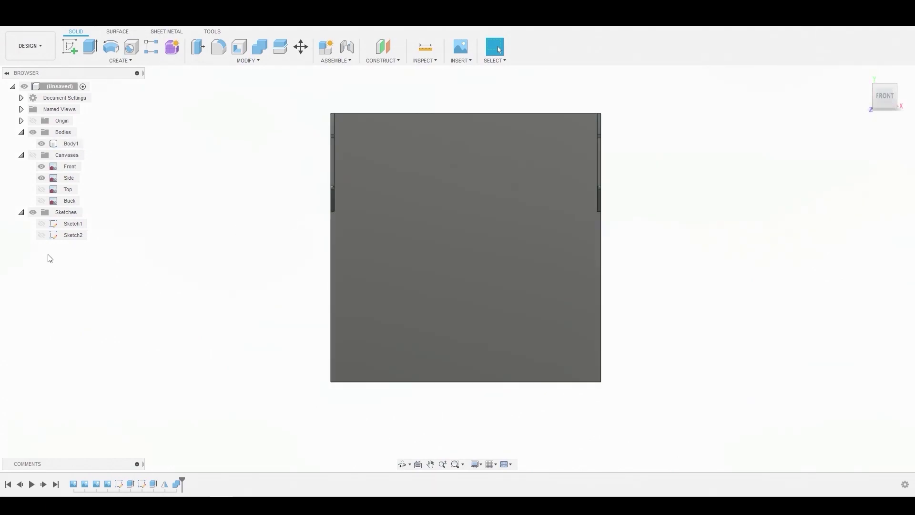
left_click(34, 156)
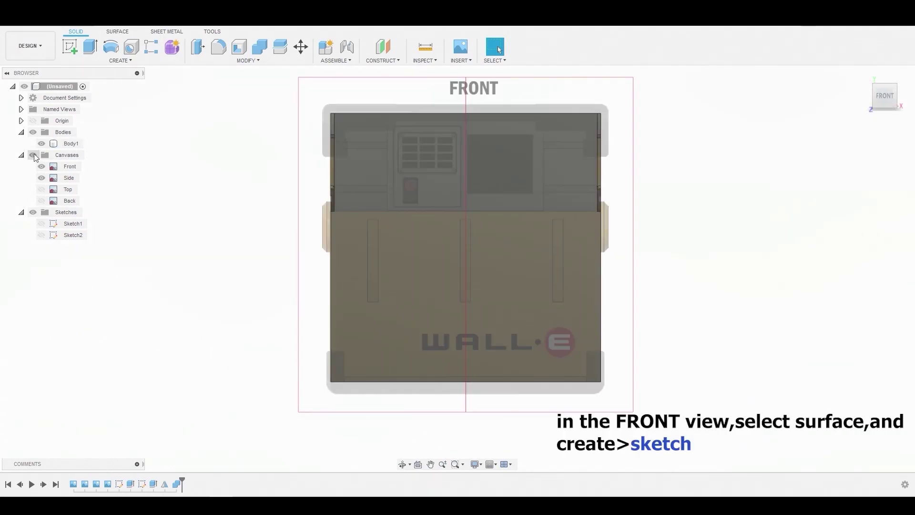
left_click(42, 178)
left_click(396, 153)
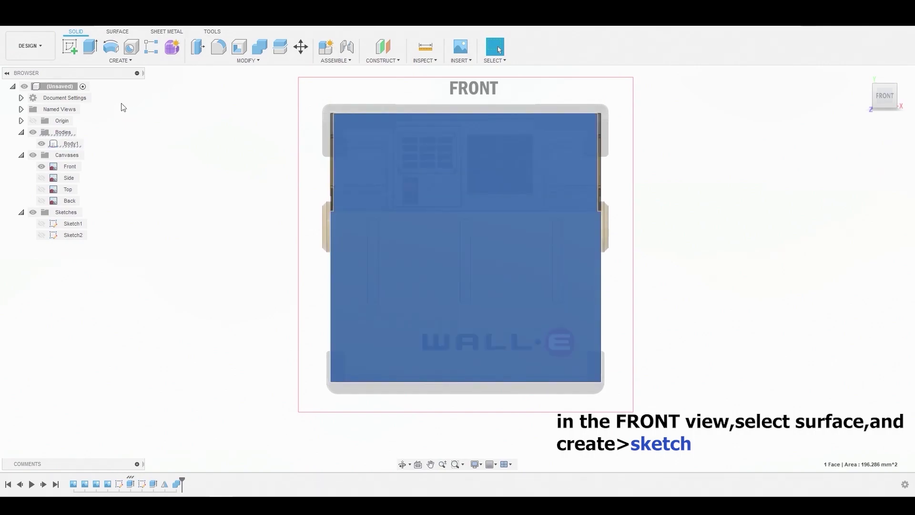
left_click(73, 50)
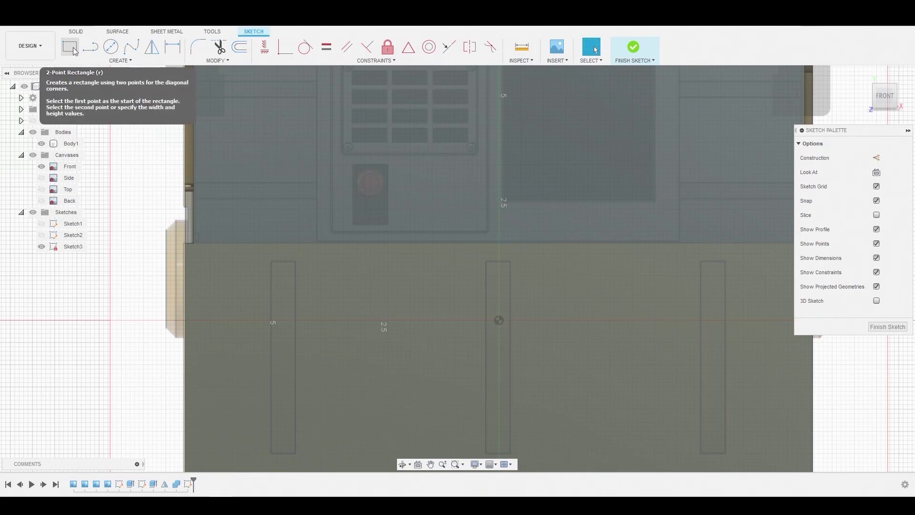
Step: Draw a straight horizontal line across the front face between the lower corners of the upper panel area
left_click(91, 47)
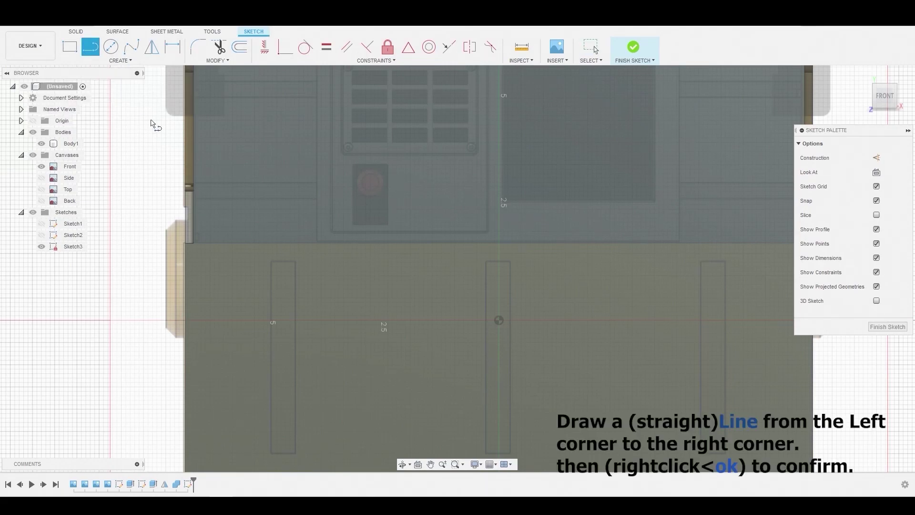
left_click(194, 243)
middle_click_drag(586, 247, 357, 252)
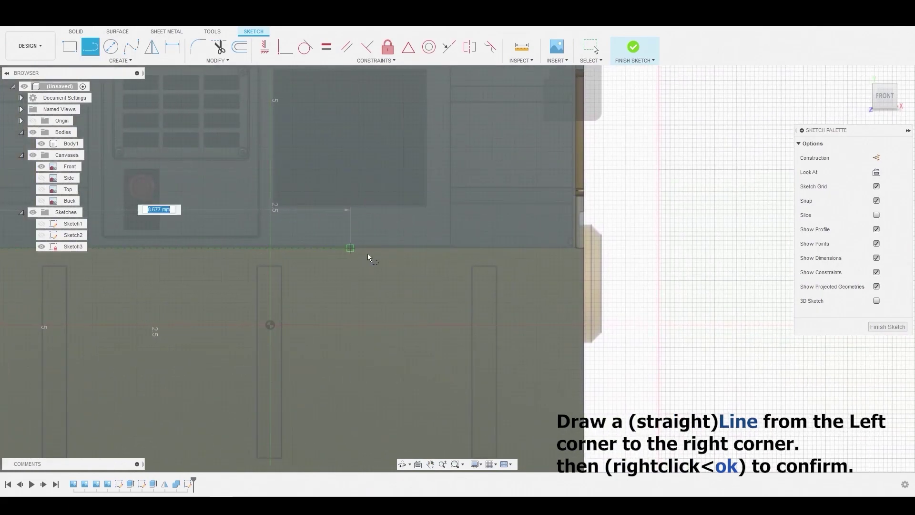
left_click(575, 248)
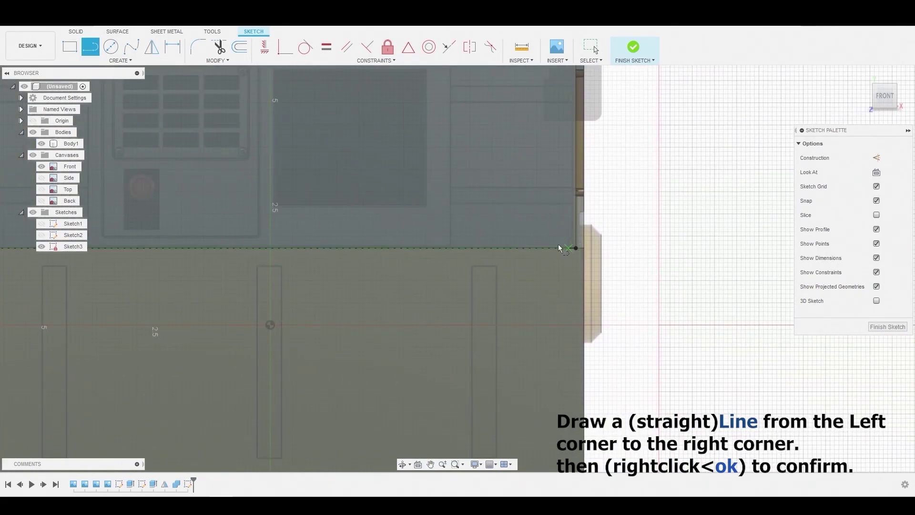
scroll(529, 242, "down", 5)
right_click(612, 211)
left_click(653, 209)
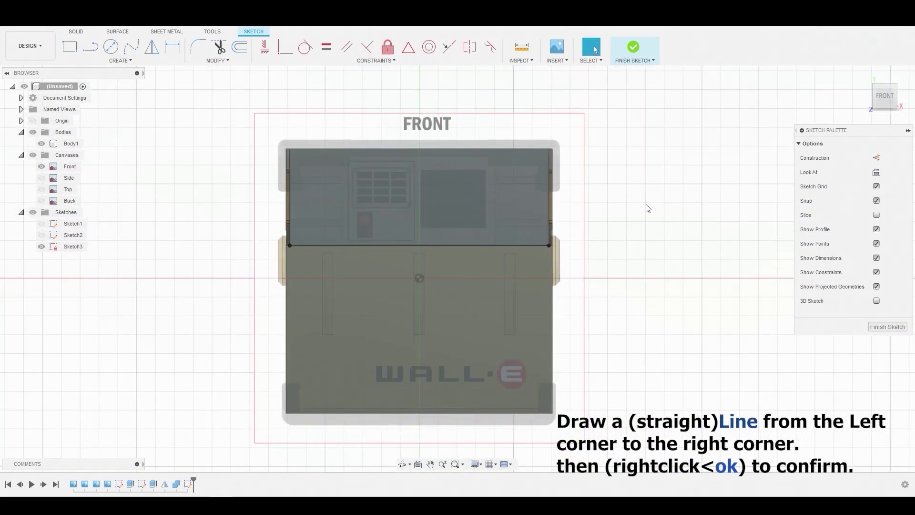
Step: Press Pull the upper front profile -0.437 mm as a Cut, aligning the depth with the Side canvas in the left view
left_click(483, 207)
right_click(479, 207)
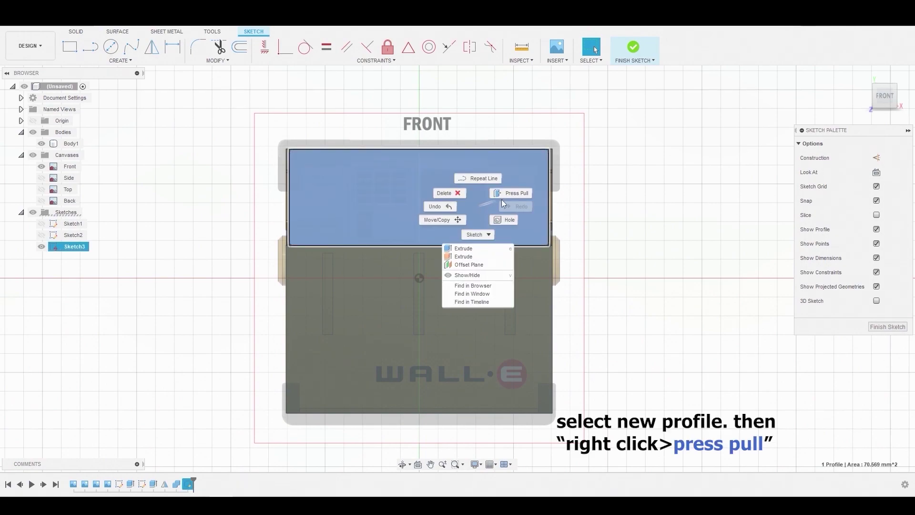
left_click(514, 193)
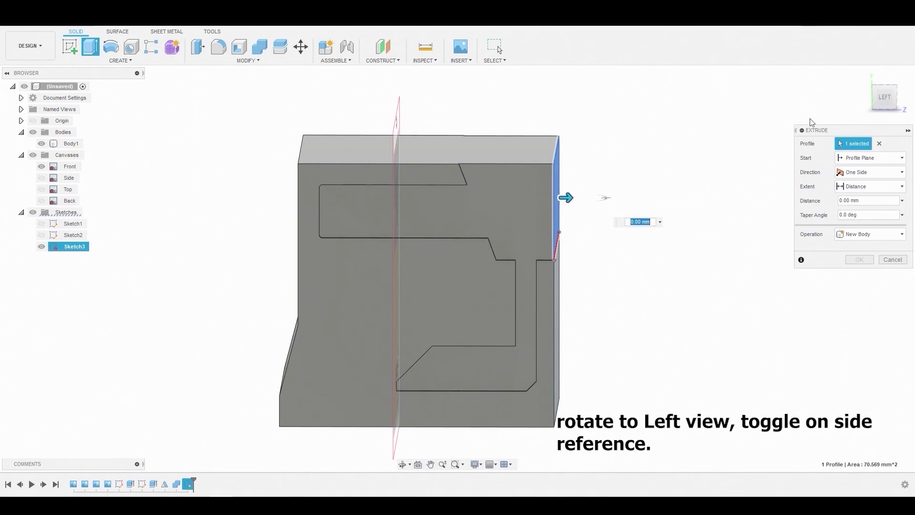
left_click(885, 99)
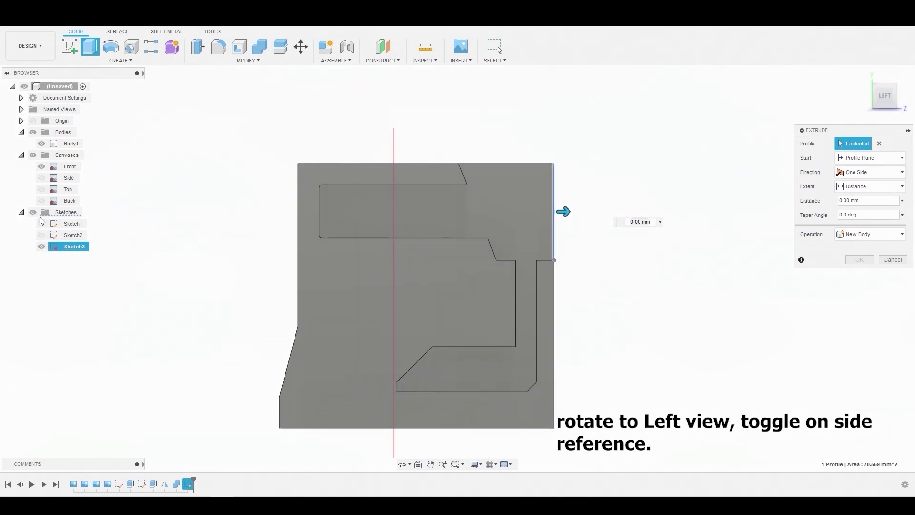
left_click(42, 178)
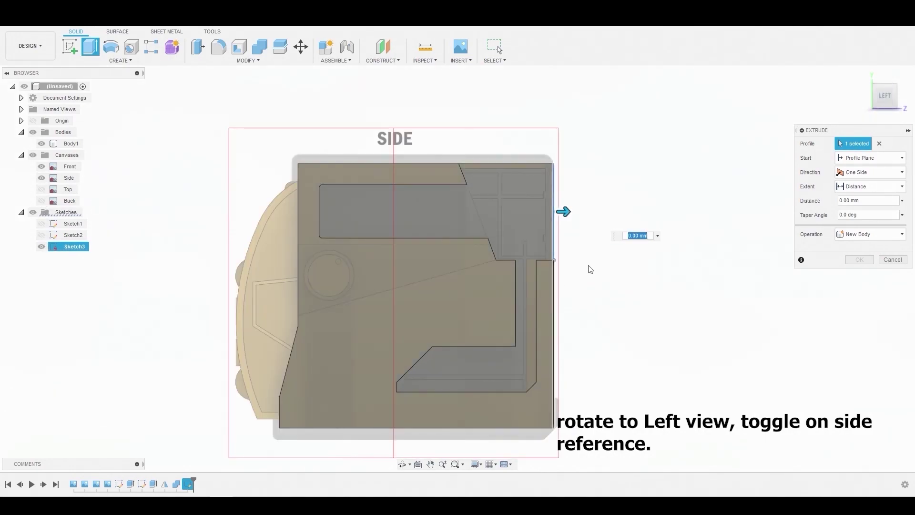
scroll(534, 230, "up", 5)
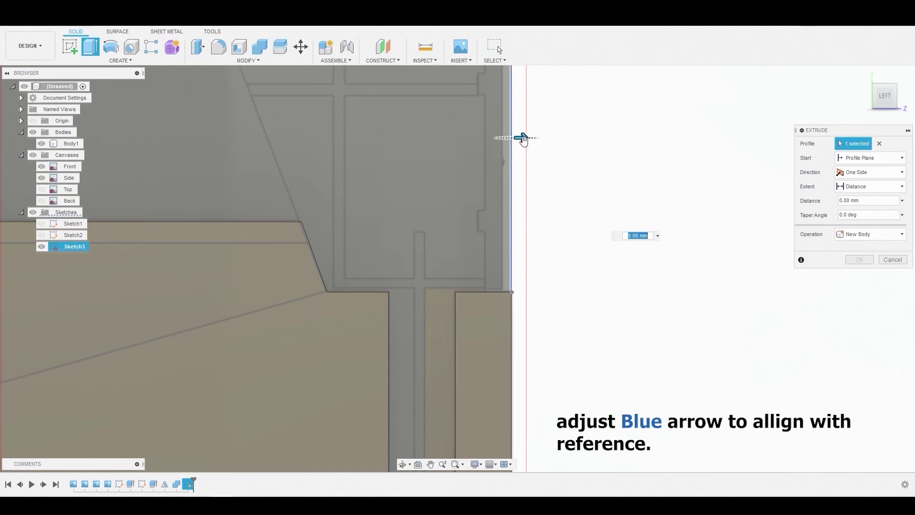
left_click_drag(524, 140, 497, 140)
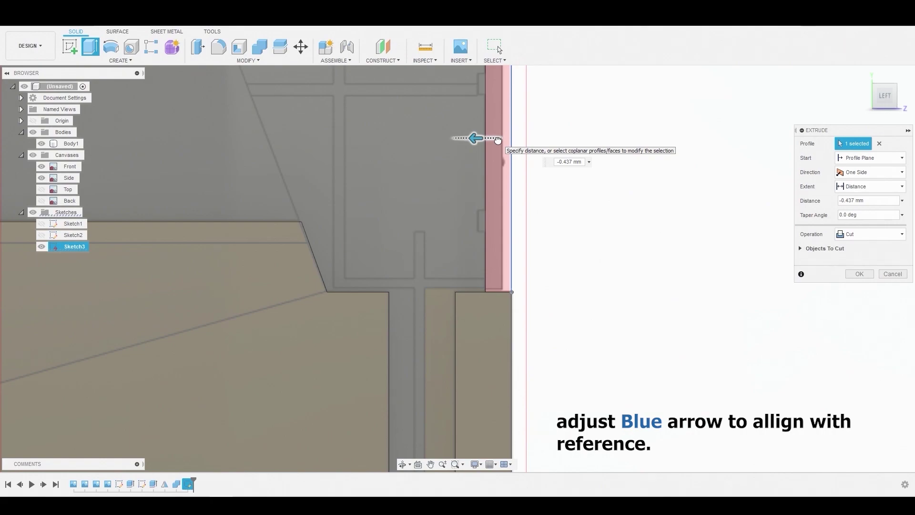
middle_click_drag(513, 218, 465, 368)
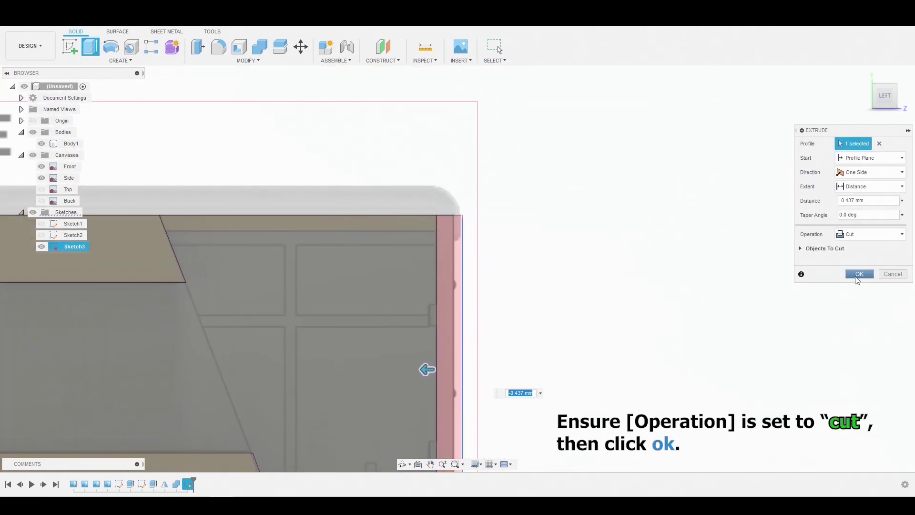
left_click(859, 274)
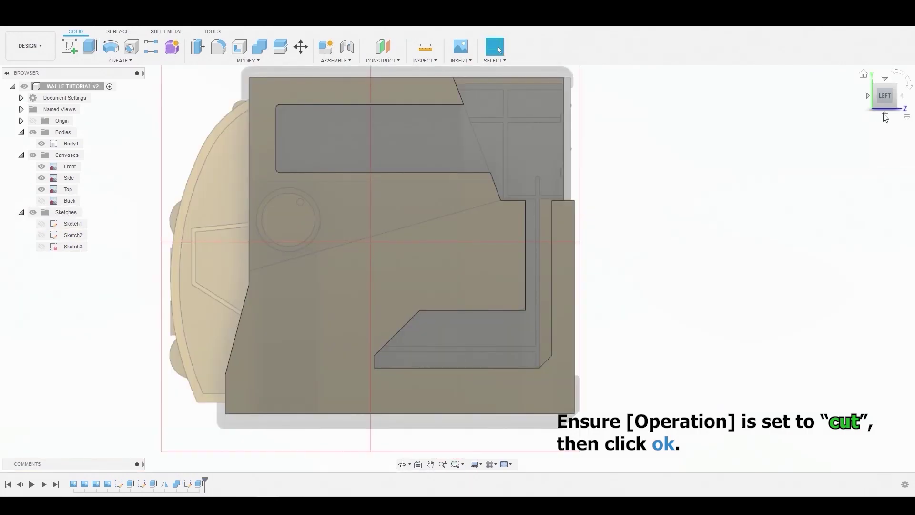
Step: In the front view, start a sketch on the lower portion of the body's front face
left_click(904, 97)
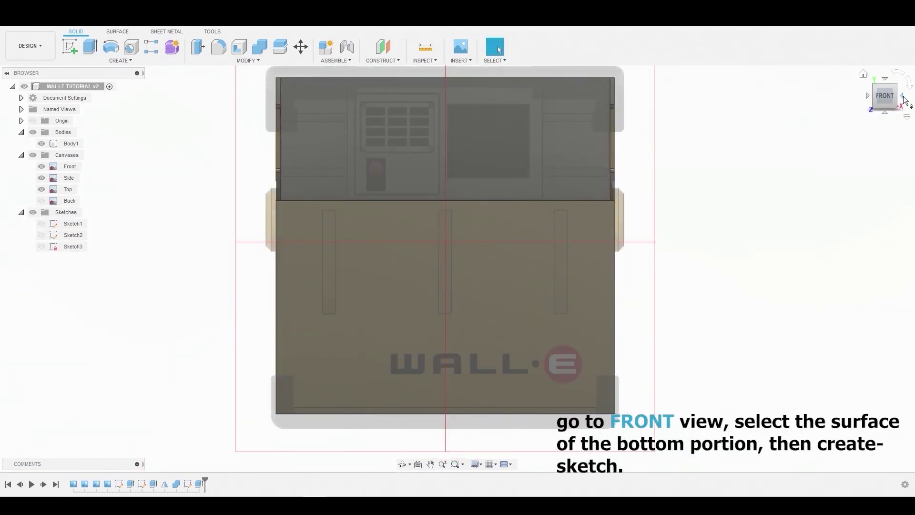
left_click(504, 246)
left_click(415, 265)
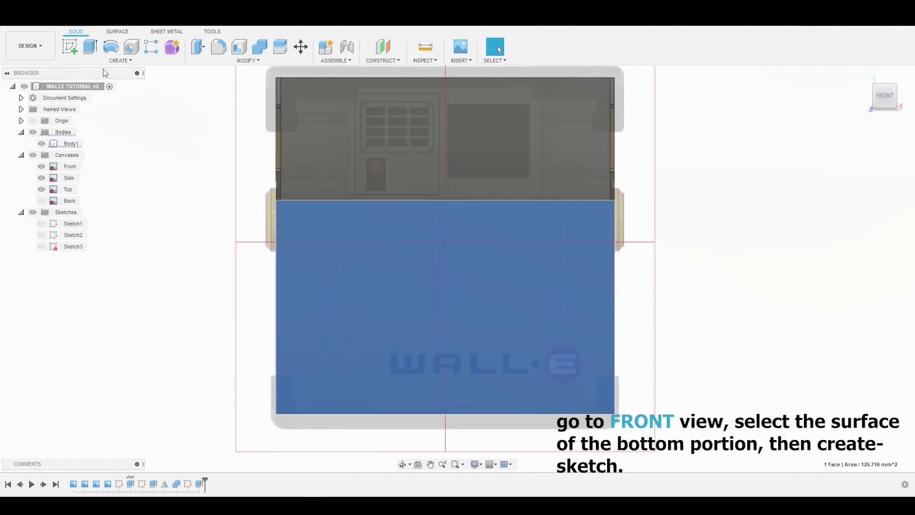
left_click(71, 48)
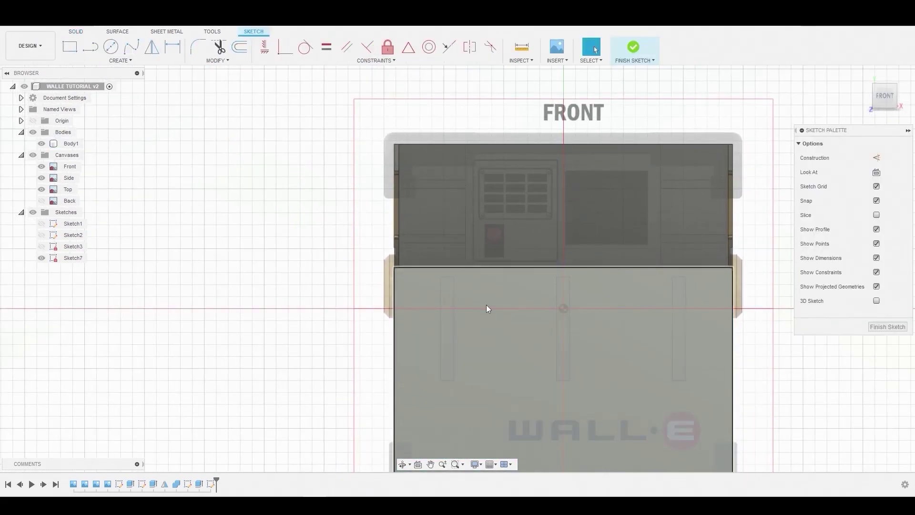
Step: Sketch a tall, narrow two-point rectangle over the leftmost vertical slot in the front reference
scroll(309, 227, "up", 1)
scroll(258, 198, "up", 3)
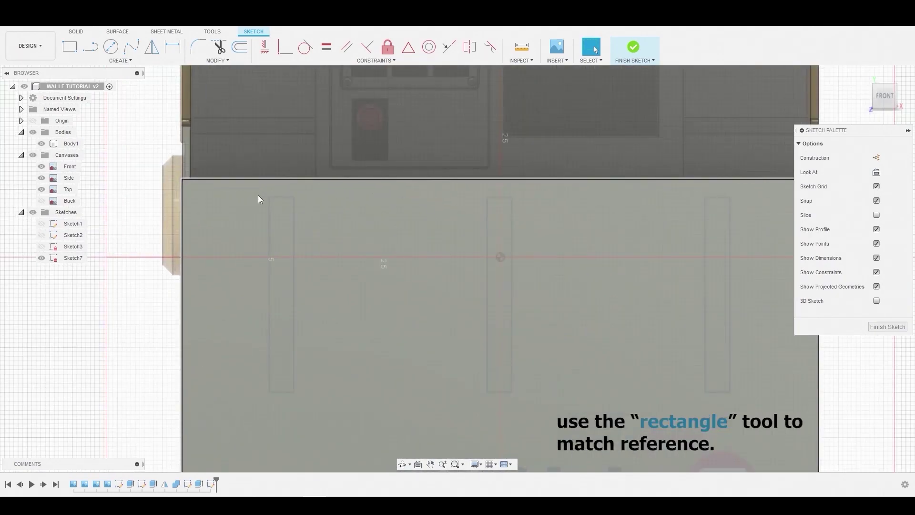
scroll(258, 199, "up", 2)
key("r")
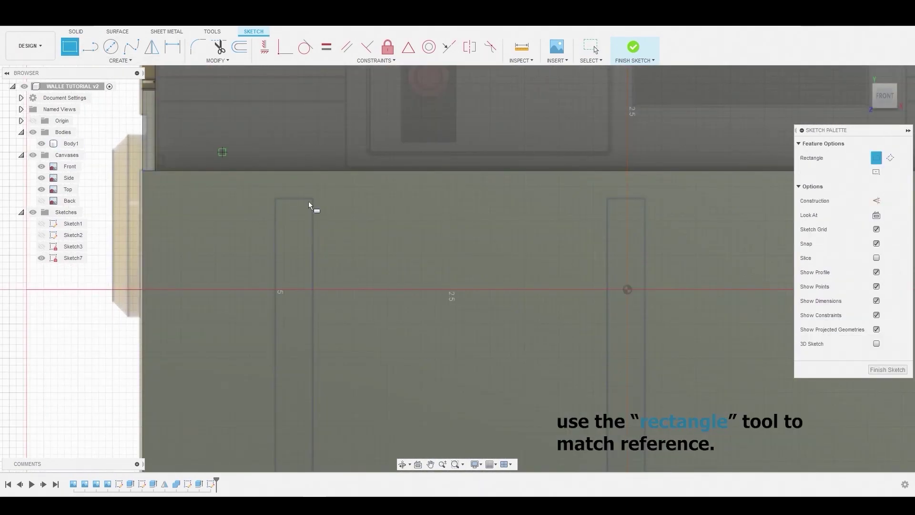
scroll(286, 191, "up", 4)
left_click(228, 178)
middle_click_drag(345, 410, 318, 100)
left_click(309, 327)
scroll(338, 273, "down", 8)
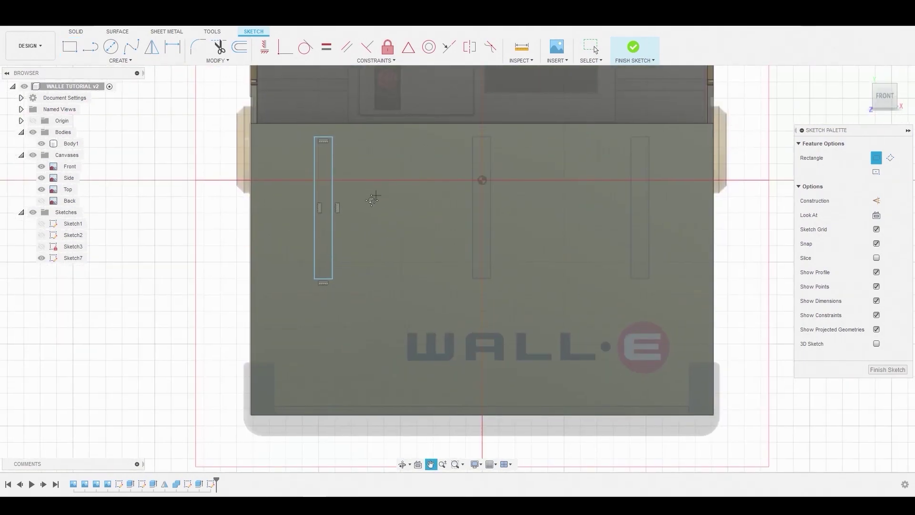
middle_click_drag(325, 262, 296, 241)
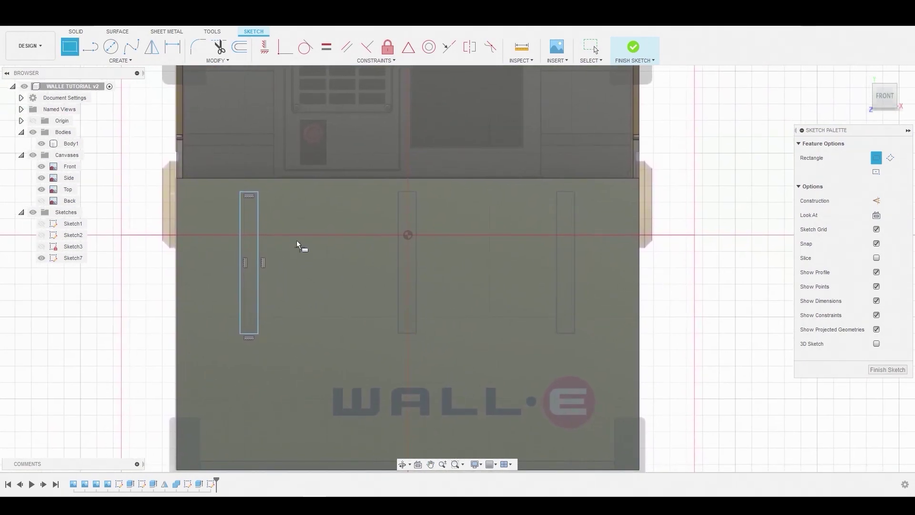
Step: Pattern the slot rectangle horizontally with Rectangular Pattern, quantity 3 over a 9.661 mm extent, matching the reference slots
left_click(120, 61)
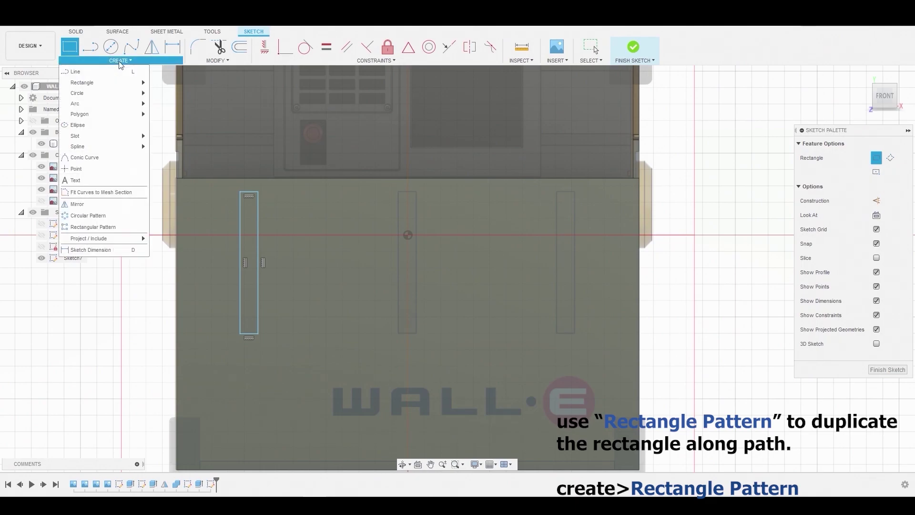
left_click(100, 227)
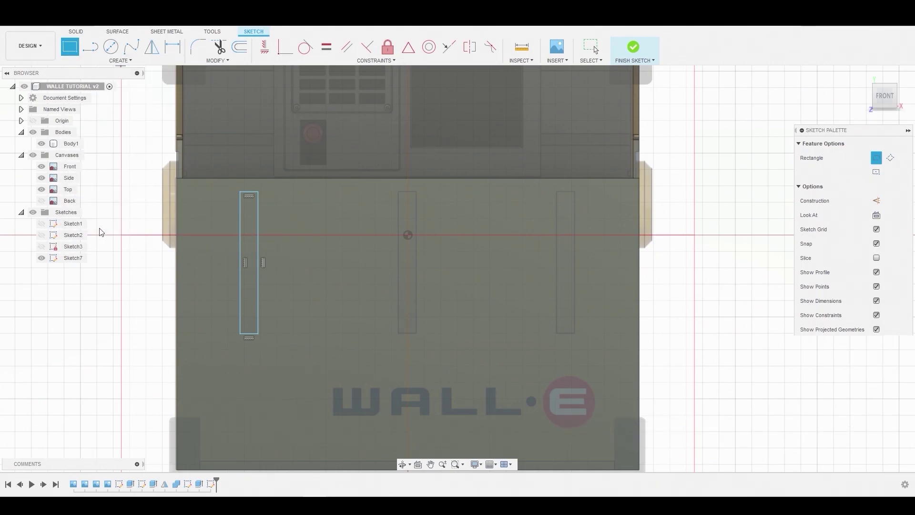
double_click(256, 215)
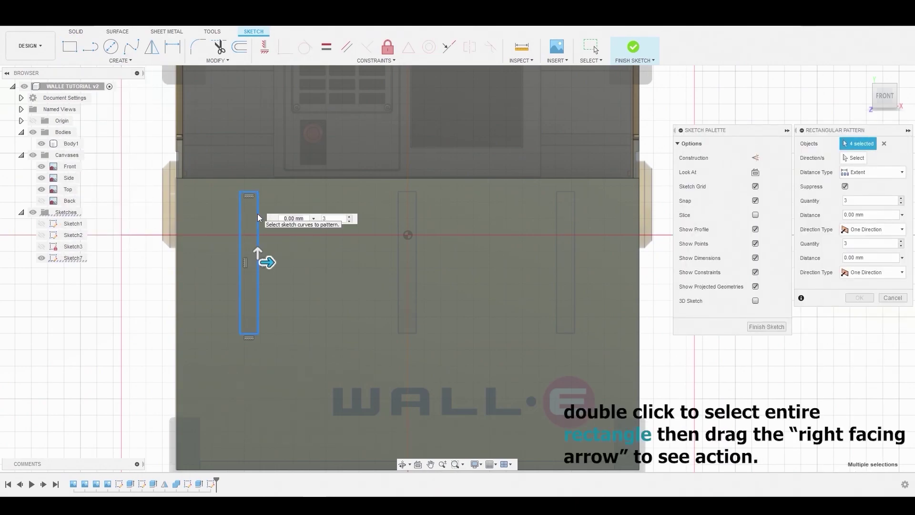
mouse_move(270, 263)
left_mouse_down()
mouse_move(574, 263)
mouse_move(600, 248)
left_mouse_up()
scroll(582, 243, "up", 3)
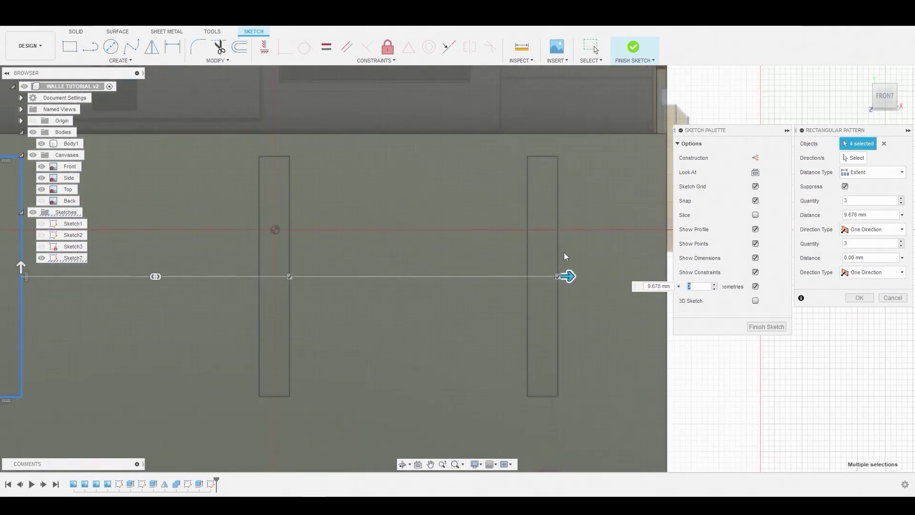
left_click_drag(568, 274, 568, 274)
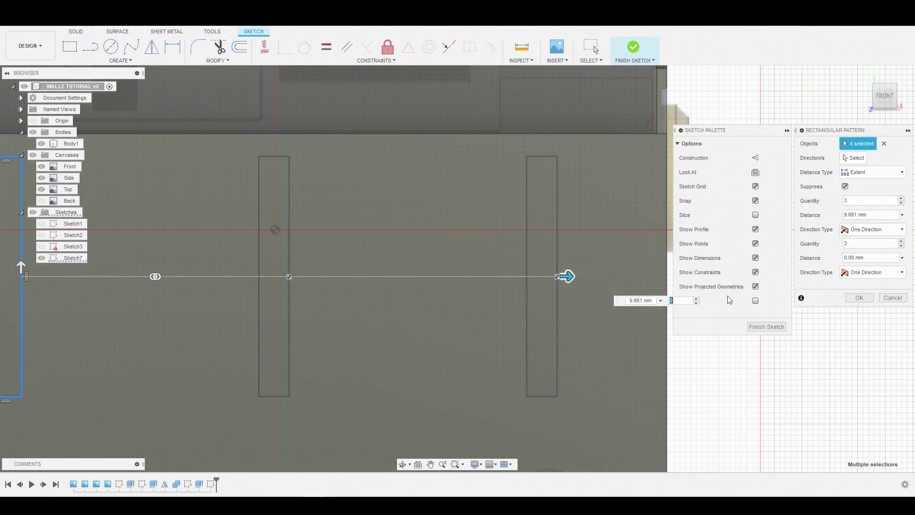
left_click(849, 301)
scroll(446, 276, "down", 3)
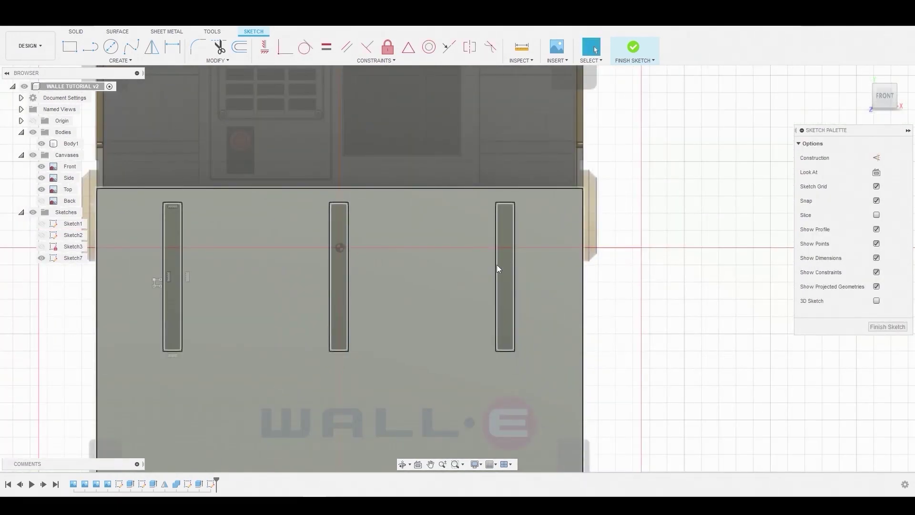
Step: Press Pull all three slot profiles -0.091 mm into the body with the Cut operation
left_click(508, 260)
left_click(339, 263, "shift")
left_click(170, 249, "shift")
right_click(169, 249)
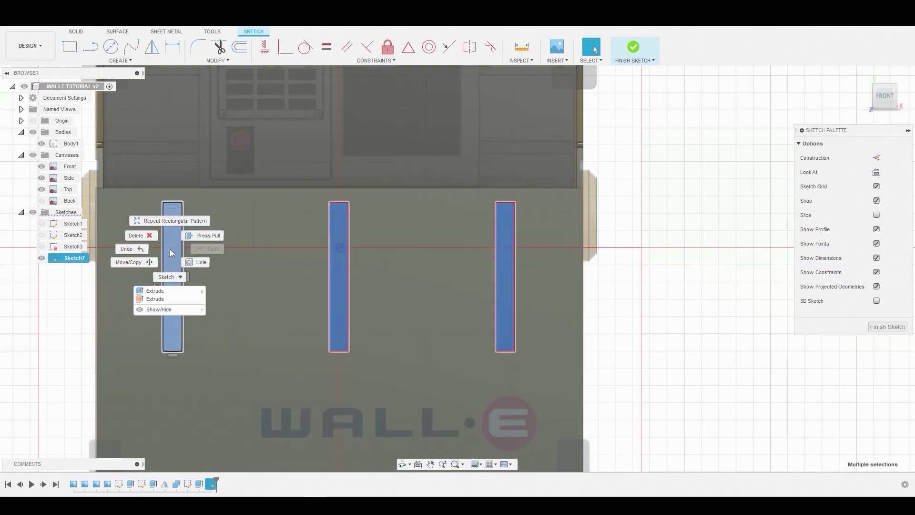
left_click(202, 236)
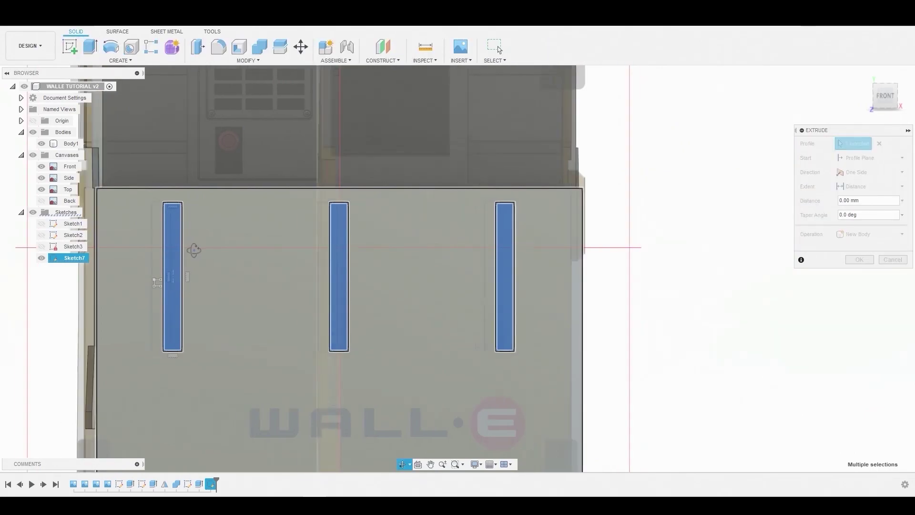
scroll(195, 281, "up", 3)
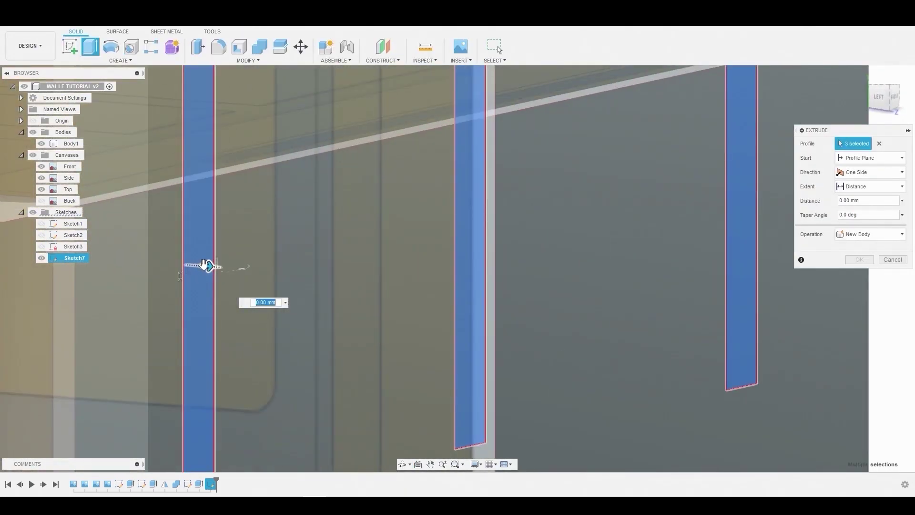
mouse_move(206, 265)
left_mouse_down()
mouse_move(184, 264)
mouse_move(196, 263)
left_mouse_up()
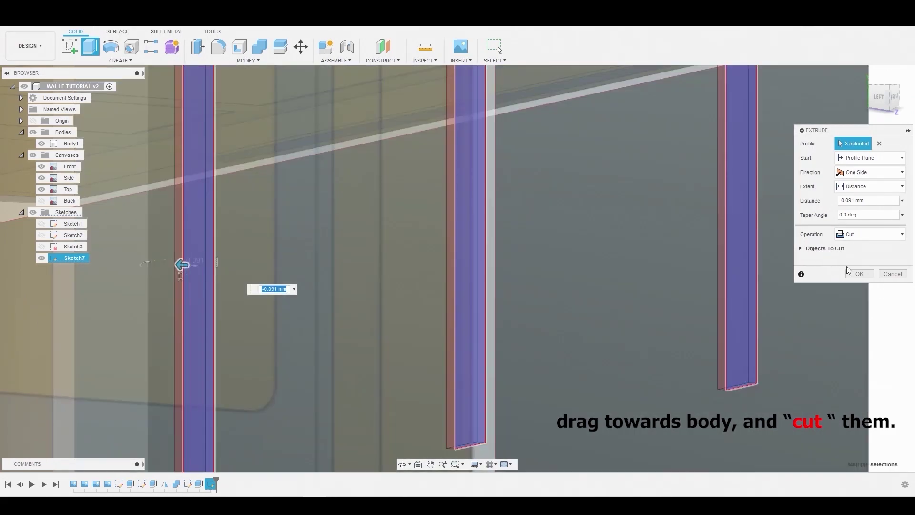
left_click(859, 273)
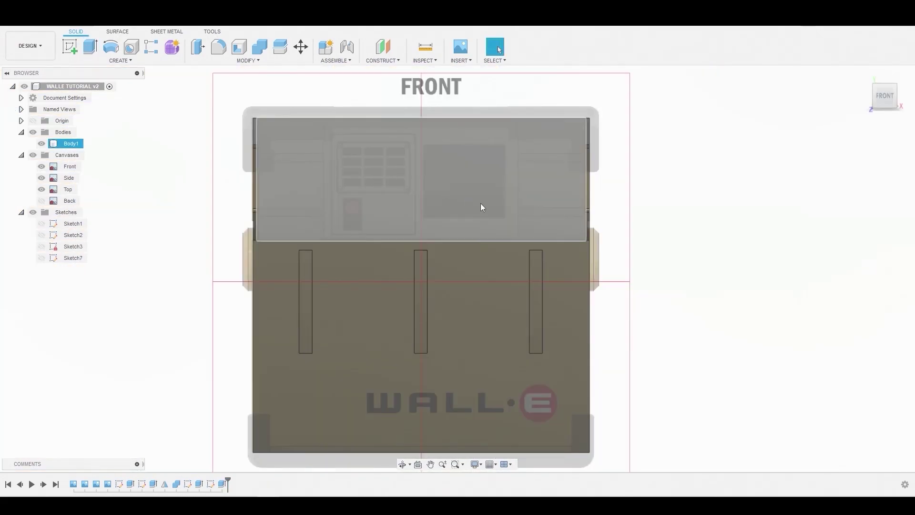
Step: In the front view, start a sketch on the recessed upper half of the body's front face
left_click(306, 188)
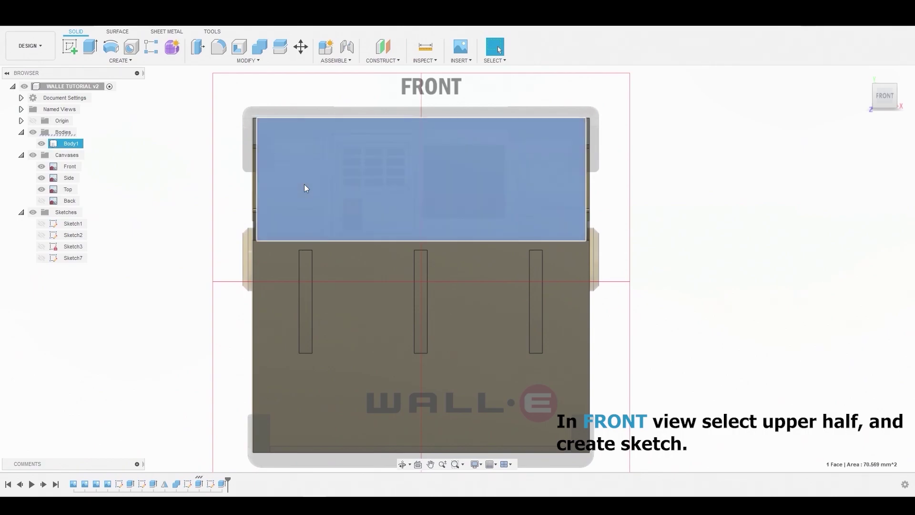
right_click(306, 188)
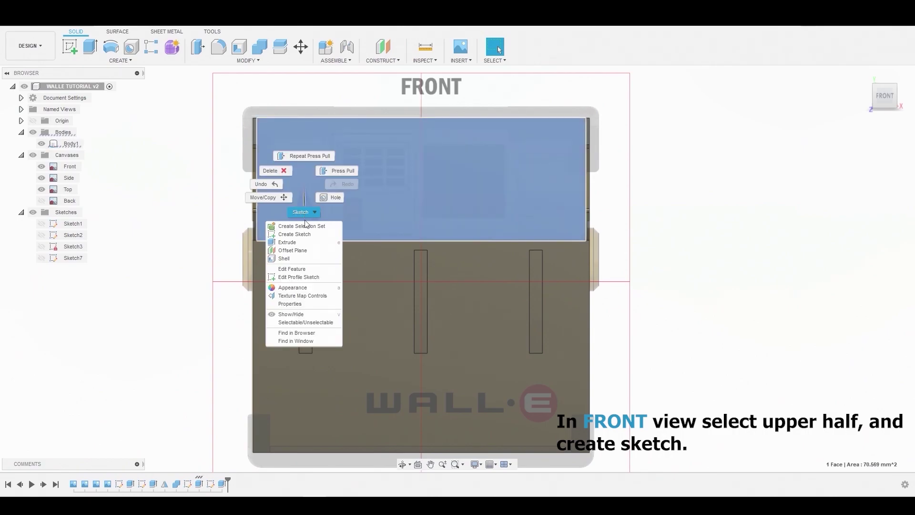
left_click(302, 236)
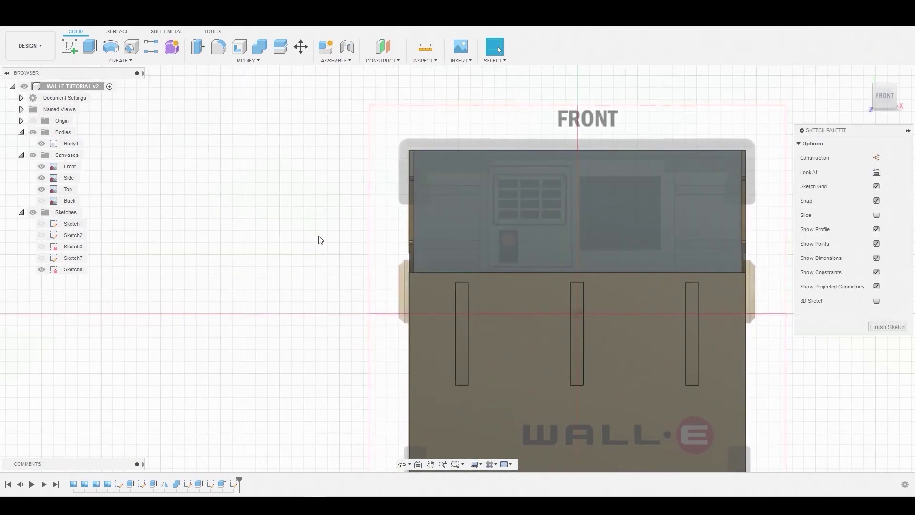
Step: Sketch a two-point rectangle around the reference's central control panel, from the recess's upper edge to just above its lower edge
left_click(70, 48)
scroll(258, 188, "up", 6)
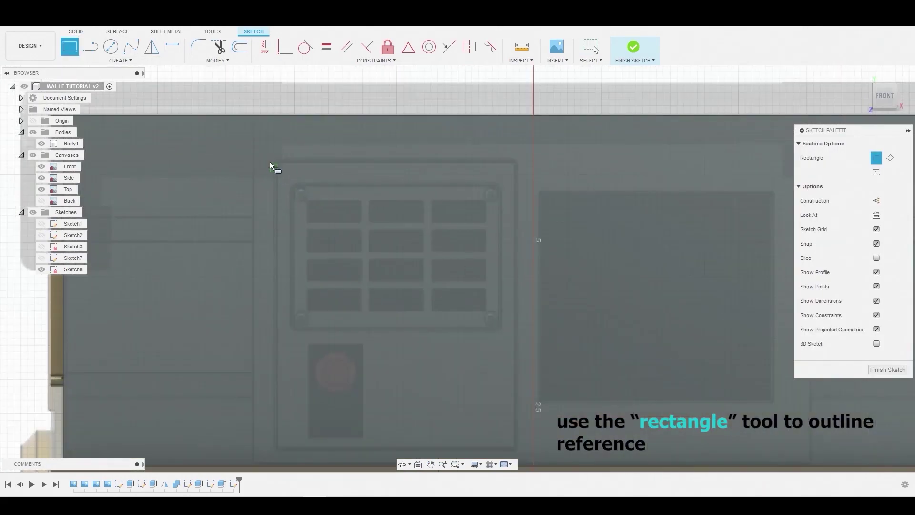
scroll(272, 167, "up", 3)
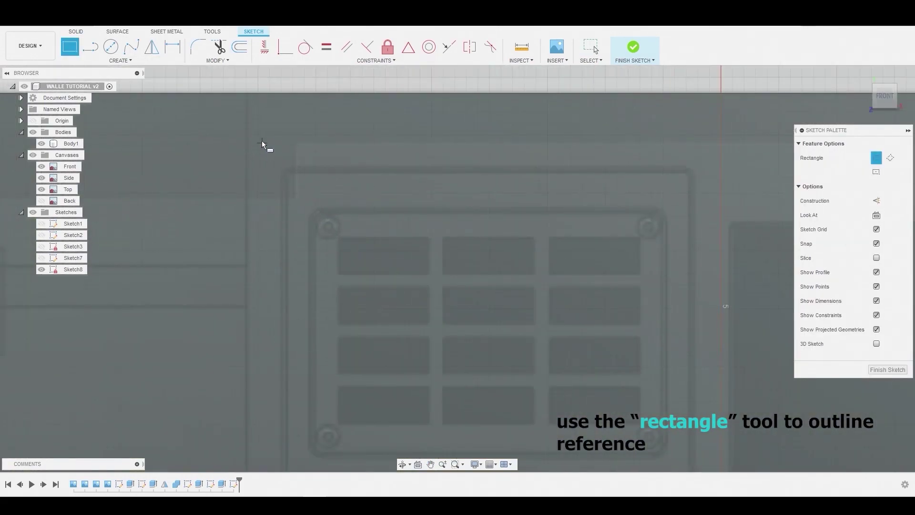
left_click(247, 93)
scroll(267, 186, "down", 5)
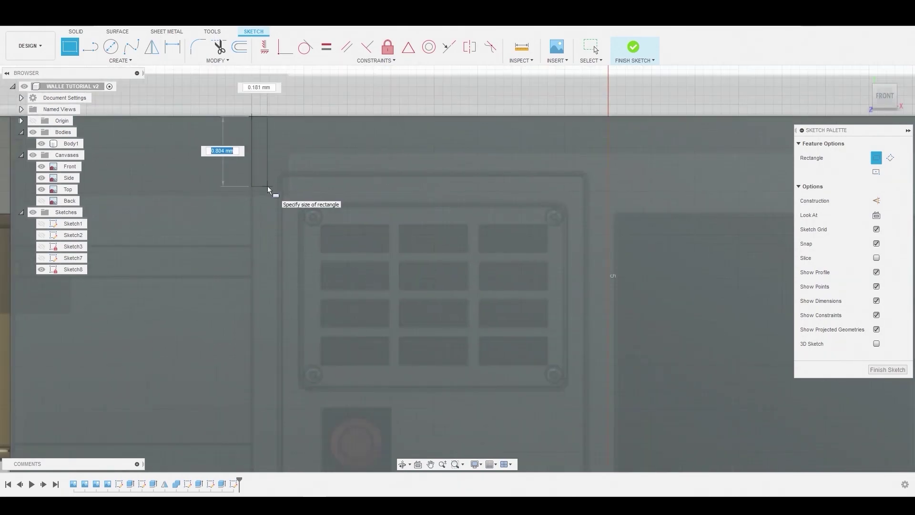
middle_click_drag(448, 293, 252, 206)
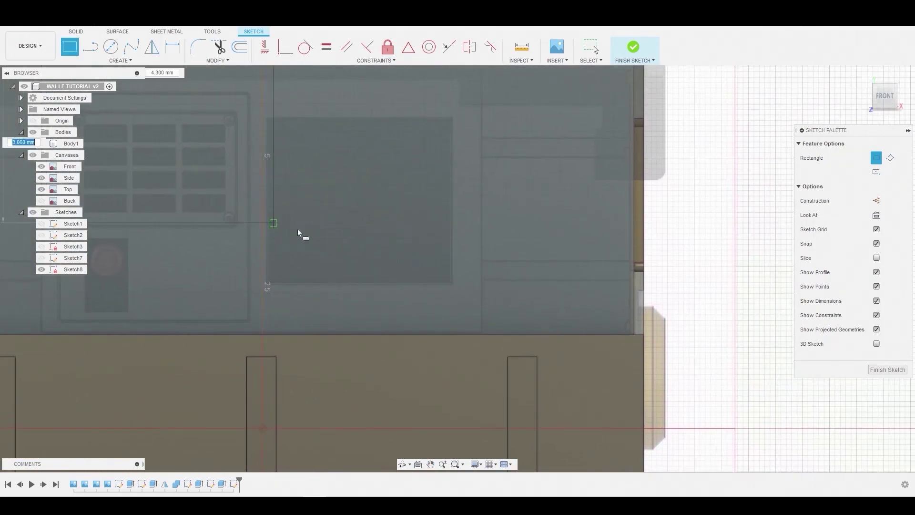
scroll(458, 306, "up", 5)
scroll(488, 344, "up", 2)
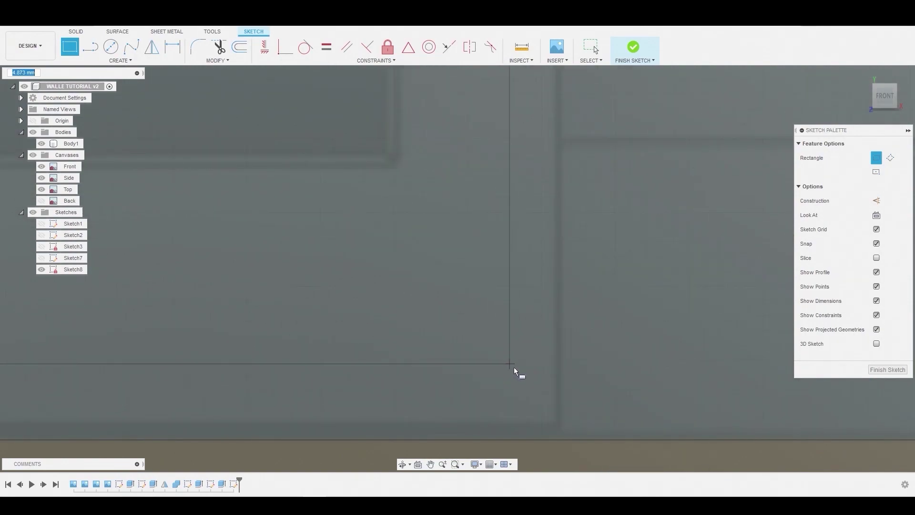
left_click(559, 419)
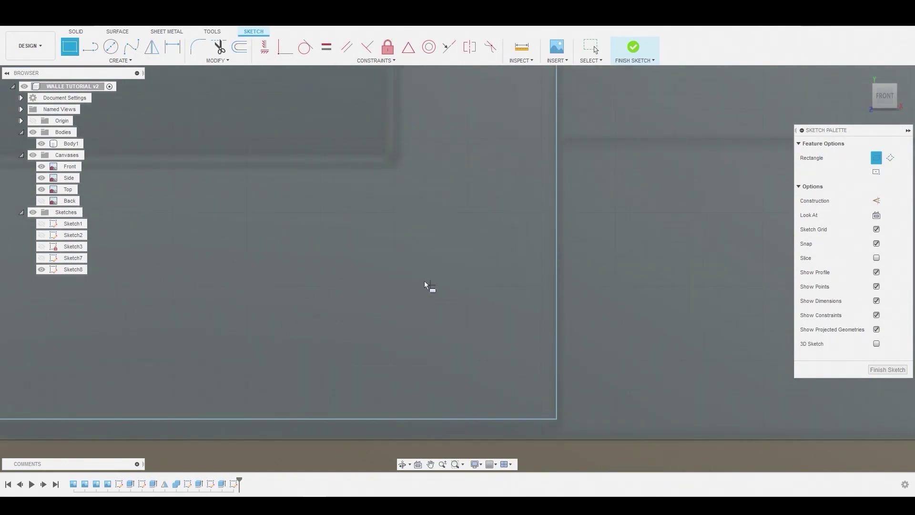
scroll(389, 253, "down", 4)
right_click(368, 243)
left_click(405, 241)
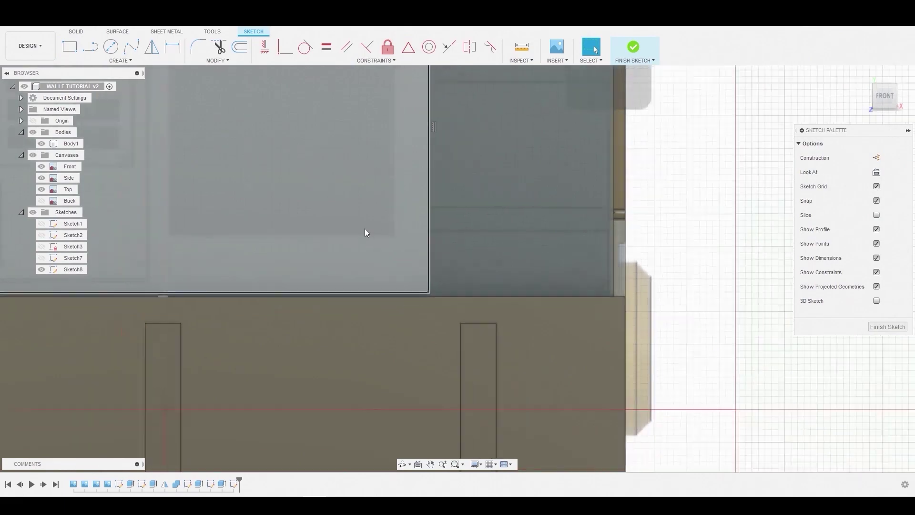
Step: Extrude the central panel profile 0.28 mm outward as a New Body, matching the reference in the left view
scroll(368, 231, "down", 4)
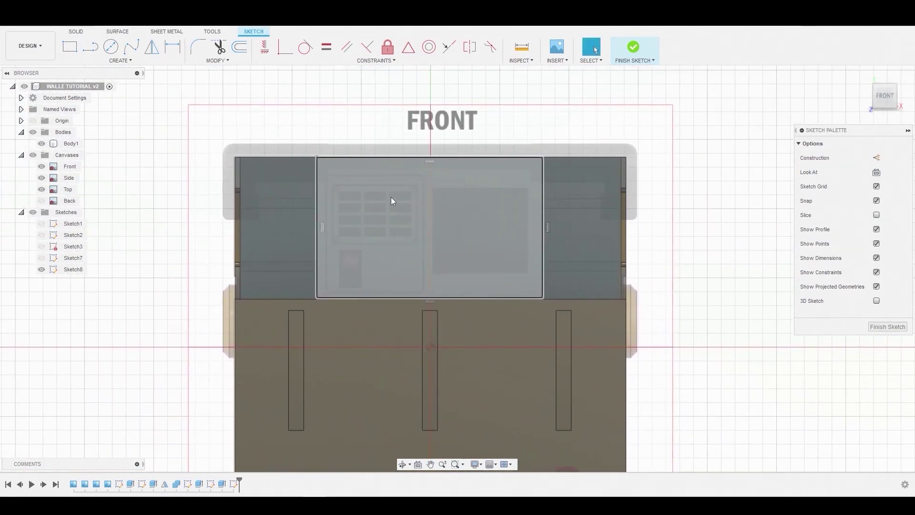
left_click(391, 196)
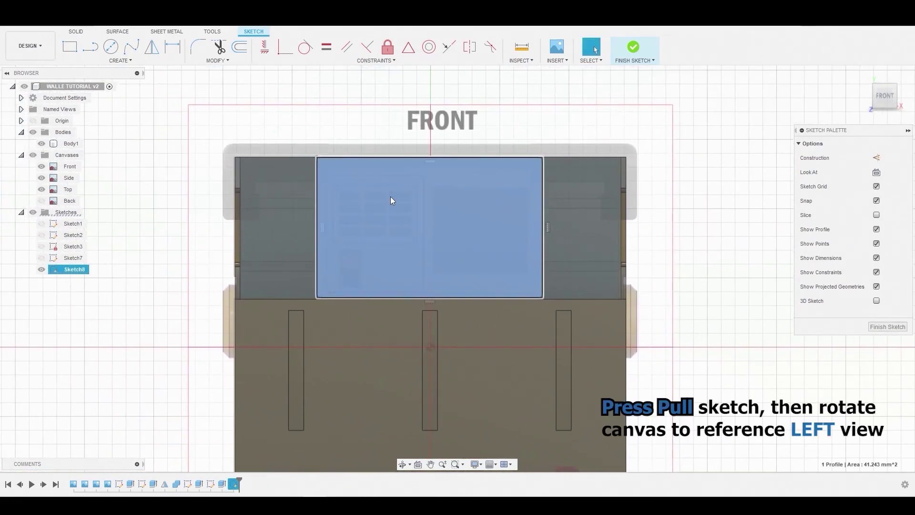
right_click(390, 196)
left_click(428, 184)
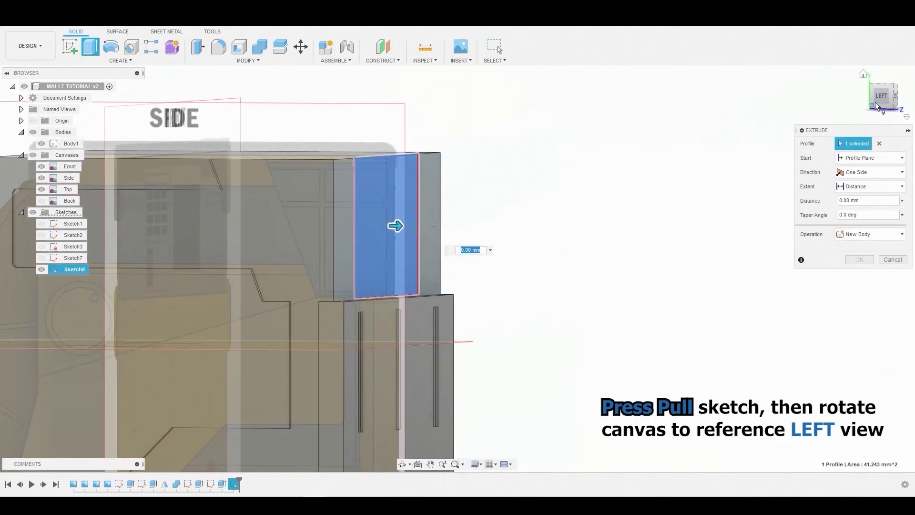
left_click(881, 98)
scroll(381, 241, "up", 4)
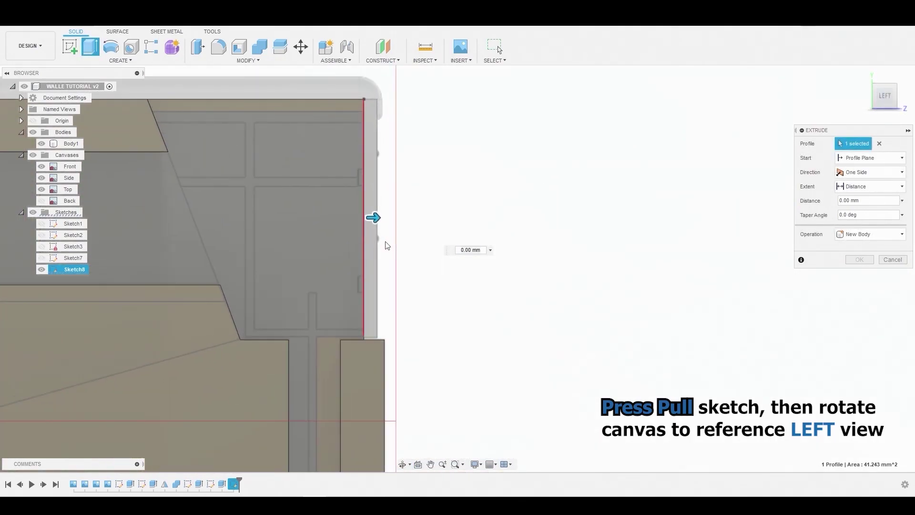
left_click_drag(368, 212, 389, 212)
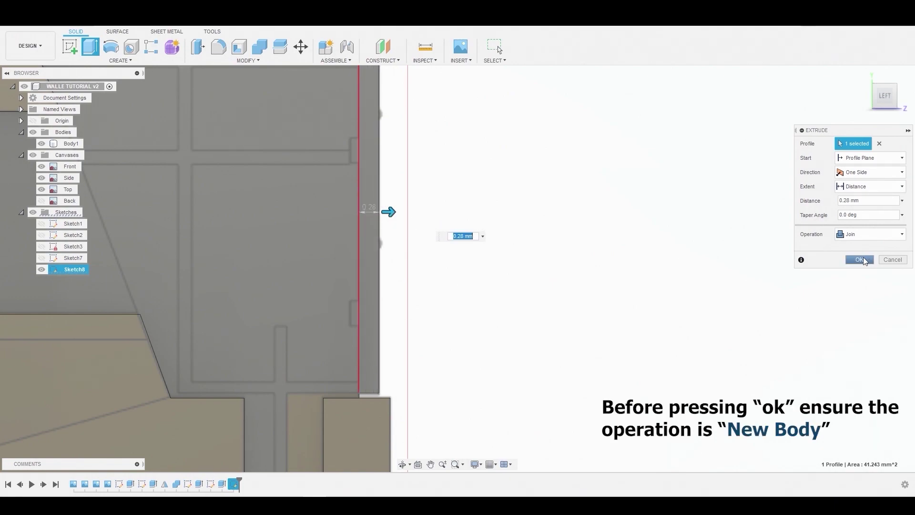
left_click(866, 240)
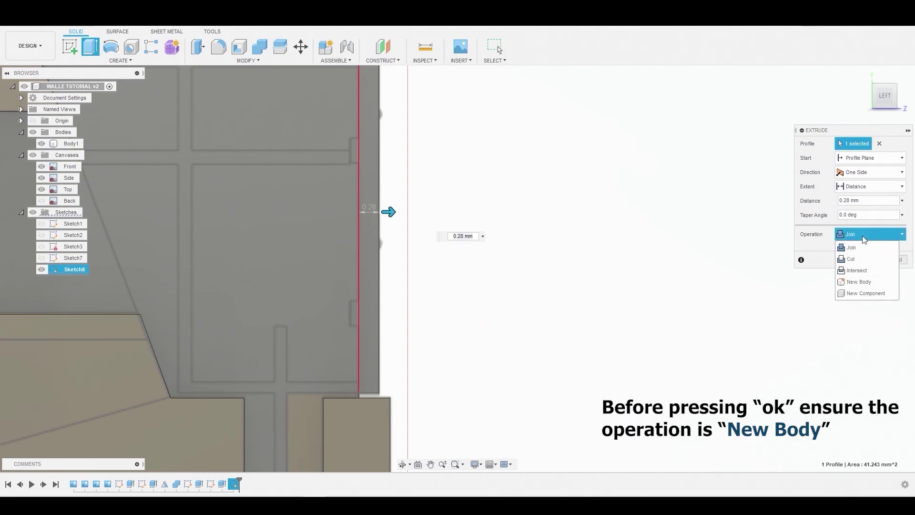
left_click(866, 282)
left_click(860, 260)
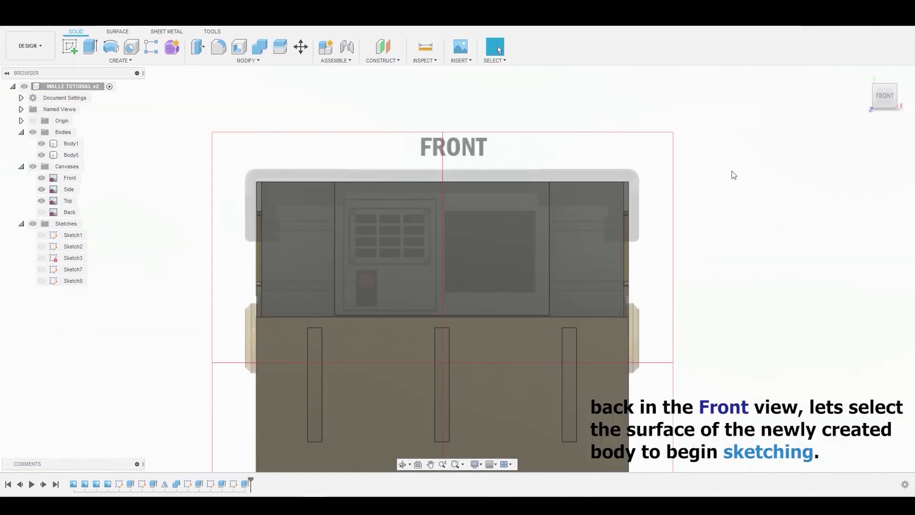
Step: In the front view, start a sketch on the front face of the new panel body
scroll(648, 212, "up", 3)
middle_click_drag(584, 203, 699, 173)
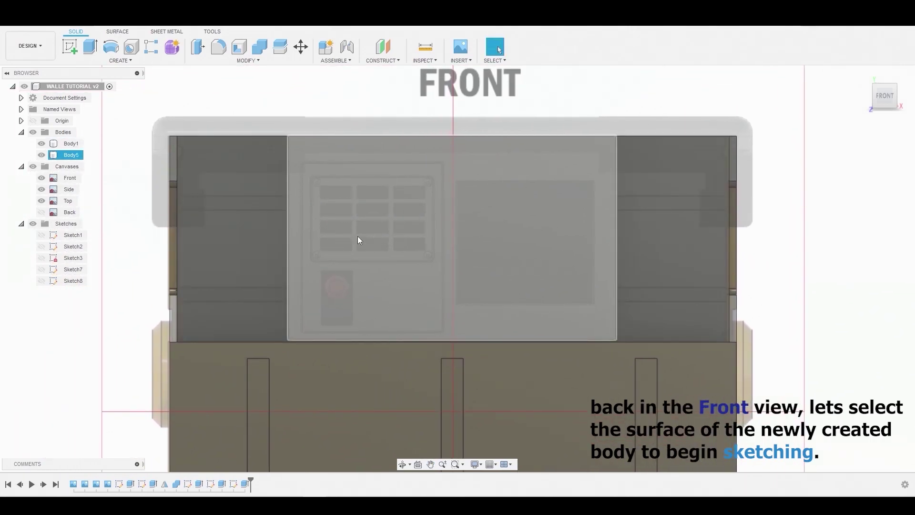
left_click(370, 227)
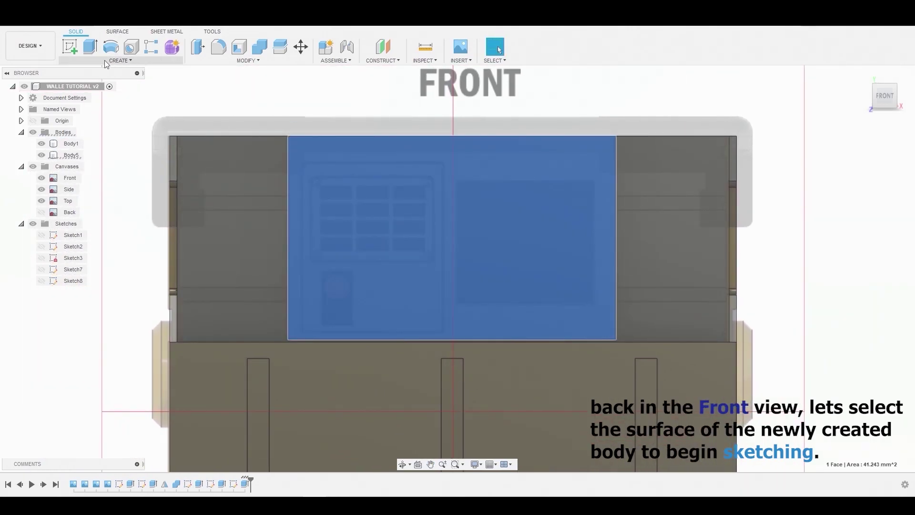
left_click(70, 46)
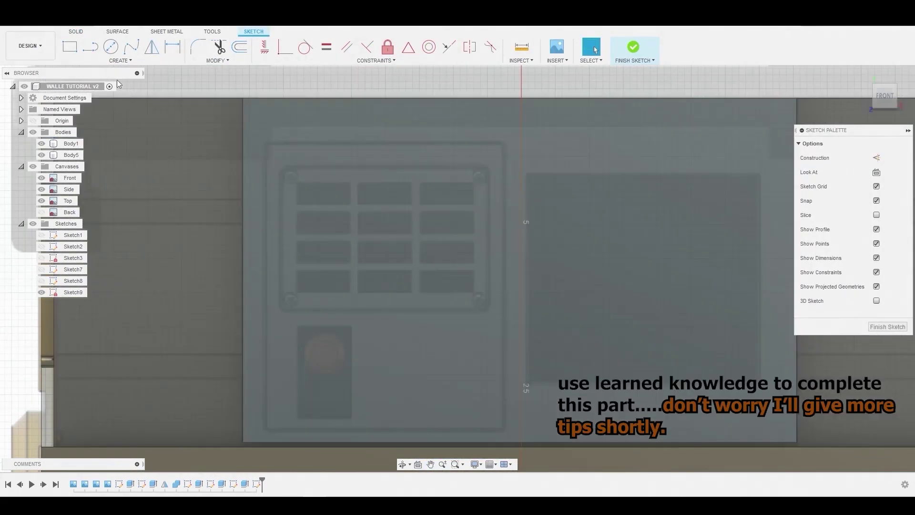
Step: Sketch a two-point rectangle over the large dark screen in the right half of the front panel reference
left_click(70, 46)
scroll(572, 266, "up", 5)
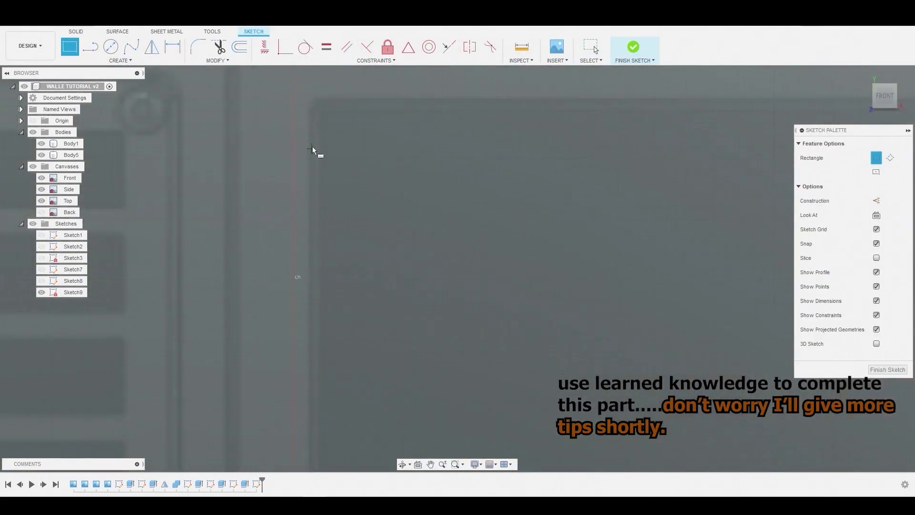
left_click(318, 104)
scroll(362, 167, "down", 3)
scroll(405, 206, "up", 5)
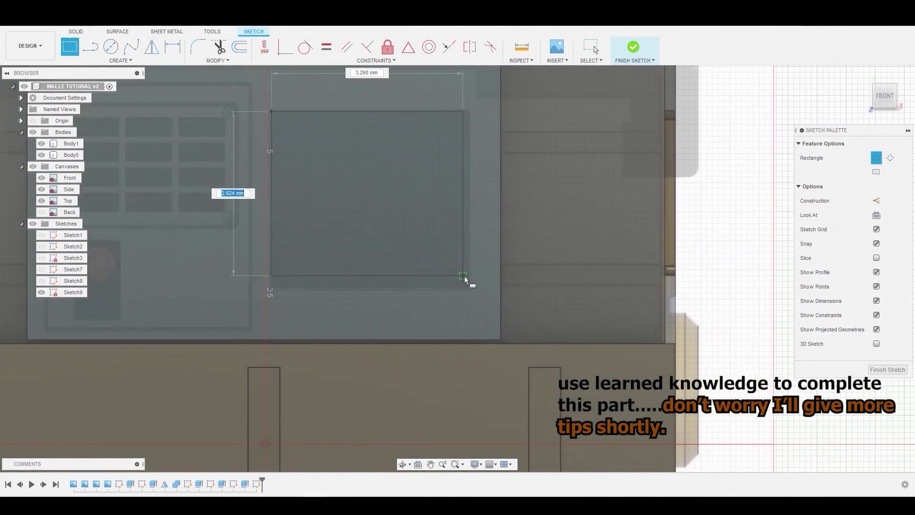
scroll(452, 282, "up", 1)
left_click(473, 294)
scroll(447, 269, "down", 6)
Step: Sketch a two-point rectangle along the outer outline enclosing the keypad and red button on the front panel
middle_click_drag(447, 269, 520, 281)
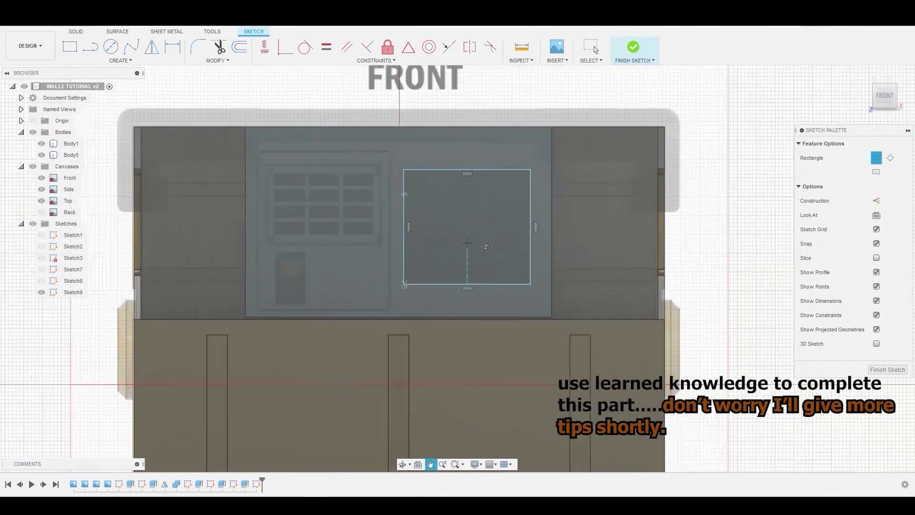
scroll(289, 184, "up", 4)
scroll(274, 171, "up", 4)
left_click(237, 130)
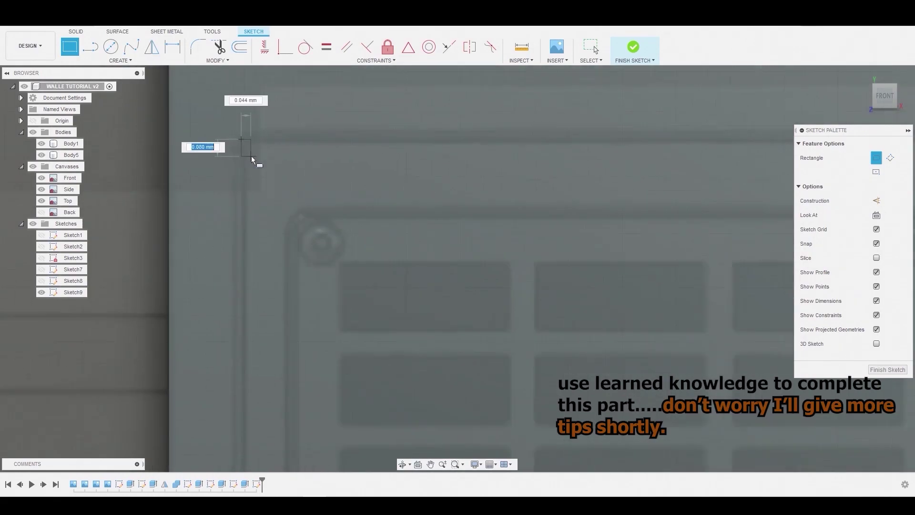
scroll(251, 156, "down", 4)
middle_click_drag(462, 417, 317, 227)
scroll(317, 227, "up", 6)
left_click(372, 228)
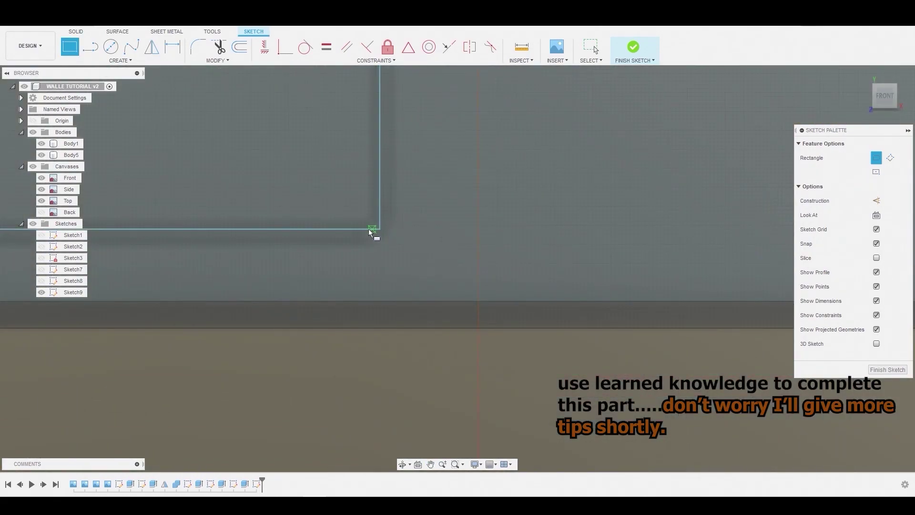
Step: Sketch an upright rectangle about 0.8 mm wide over the dark plate behind the red button
scroll(353, 219, "down", 5)
middle_click_drag(291, 191, 295, 195)
scroll(288, 189, "up", 5)
left_click(297, 117)
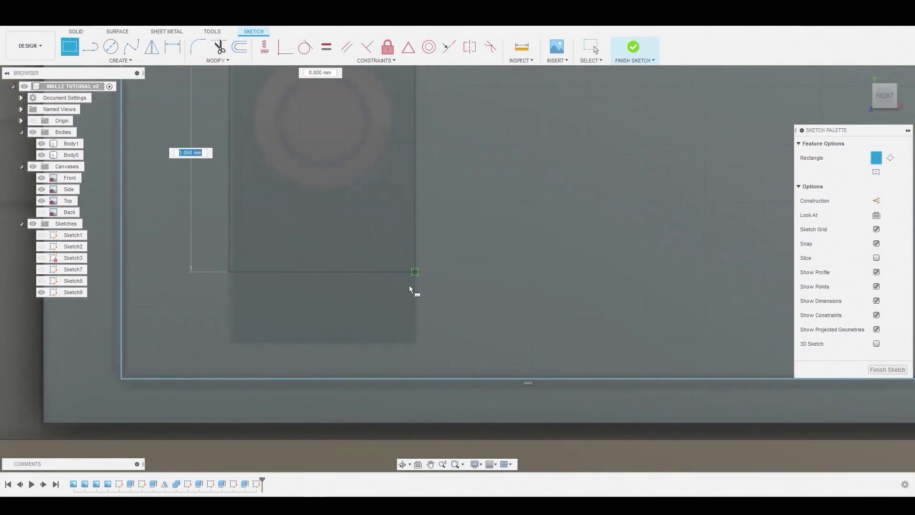
left_click(415, 342)
Step: Sketch a two-point rectangle along the frame surrounding the twelve keypad cells
scroll(414, 334, "down", 5)
scroll(320, 172, "up", 6)
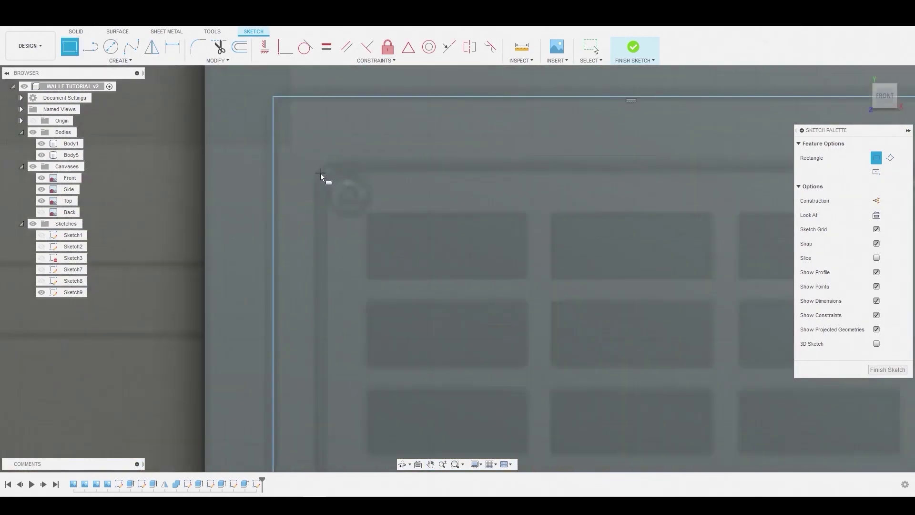
left_click(329, 167)
scroll(353, 201, "down", 5)
scroll(452, 276, "up", 6)
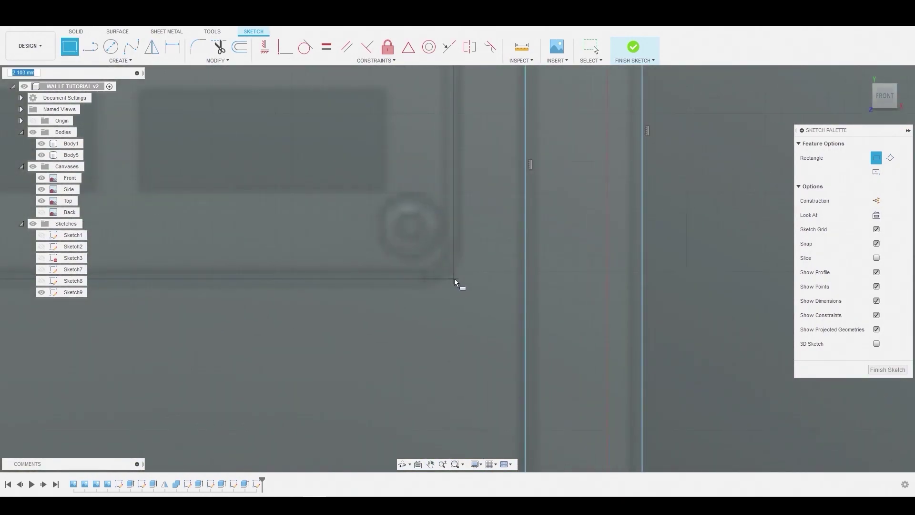
left_click(456, 279)
scroll(446, 268, "down", 6)
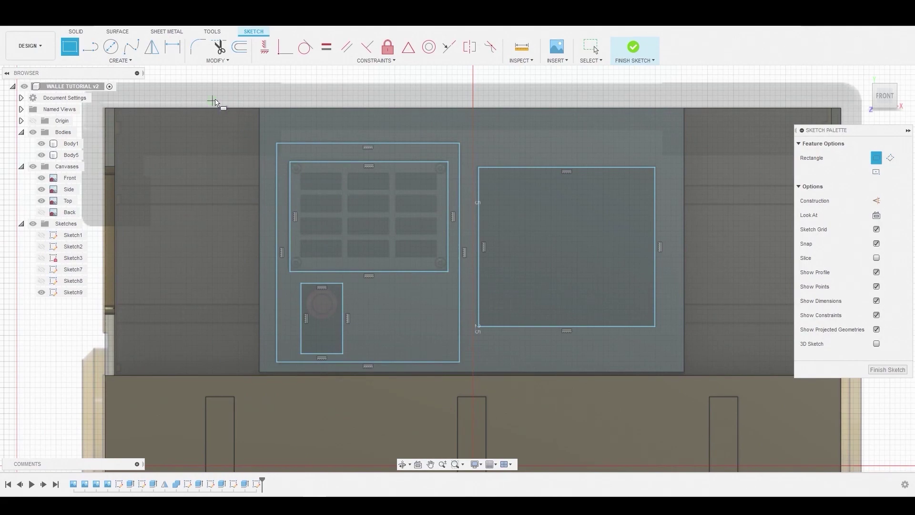
Step: Fillet the four corners of the outer keypad-and-button outline to a radius of about 0.06 mm
left_click(196, 49)
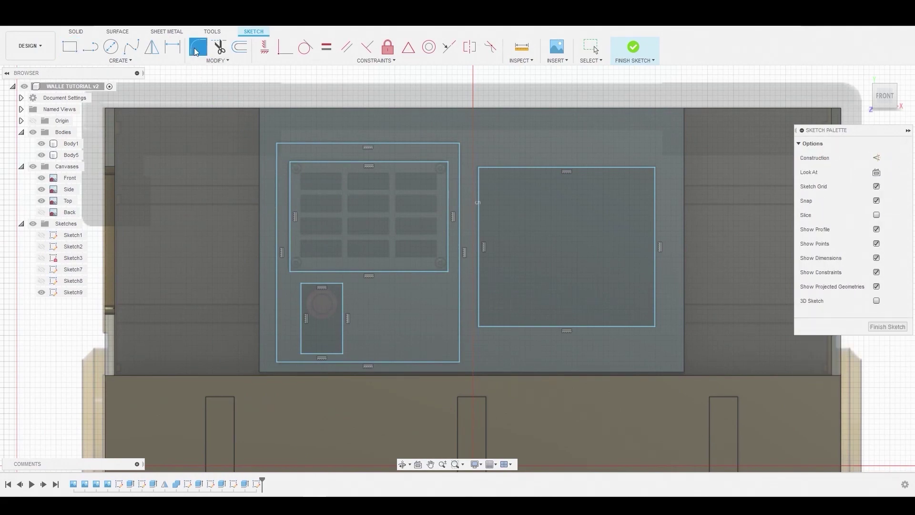
scroll(313, 171, "up", 5)
left_click(234, 116)
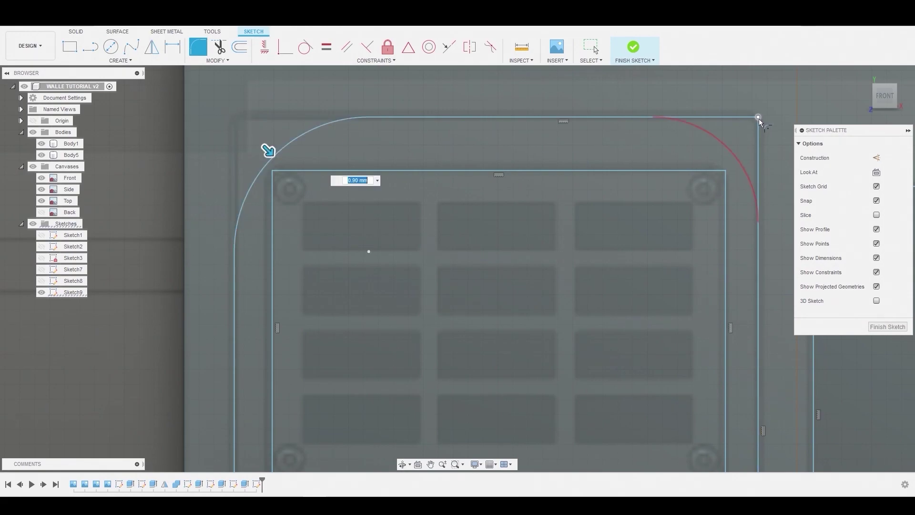
left_click(758, 117)
middle_click_drag(706, 439, 546, 79)
left_click(598, 383)
middle_click_drag(391, 362, 601, 302)
left_click(287, 321)
left_click_drag(320, 289, 288, 322)
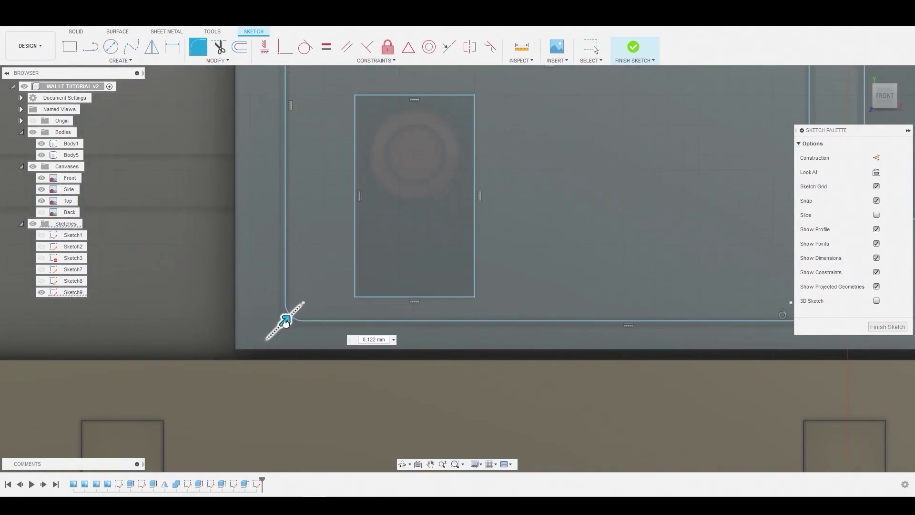
scroll(299, 308, "down", 5)
right_click(403, 244)
left_click(437, 245)
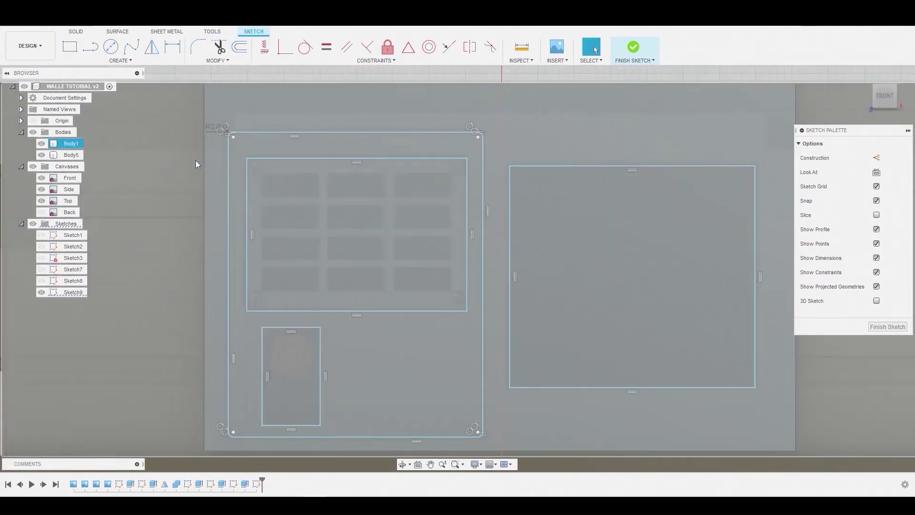
Step: Fillet the four corners of the keypad frame rectangle to a radius of about 0.08 mm
right_click(241, 160)
left_click(249, 134)
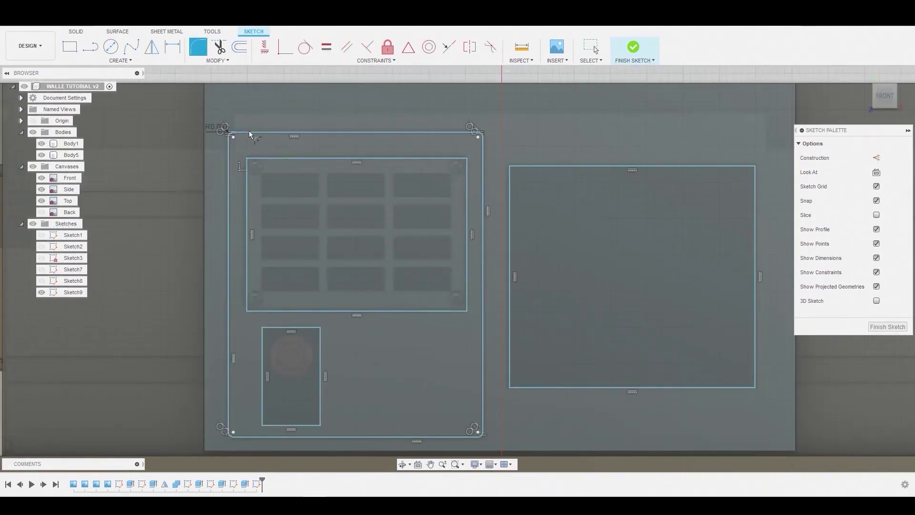
scroll(250, 166, "up", 3)
left_click(245, 153)
left_click(617, 153)
left_click(617, 410)
left_click(247, 409)
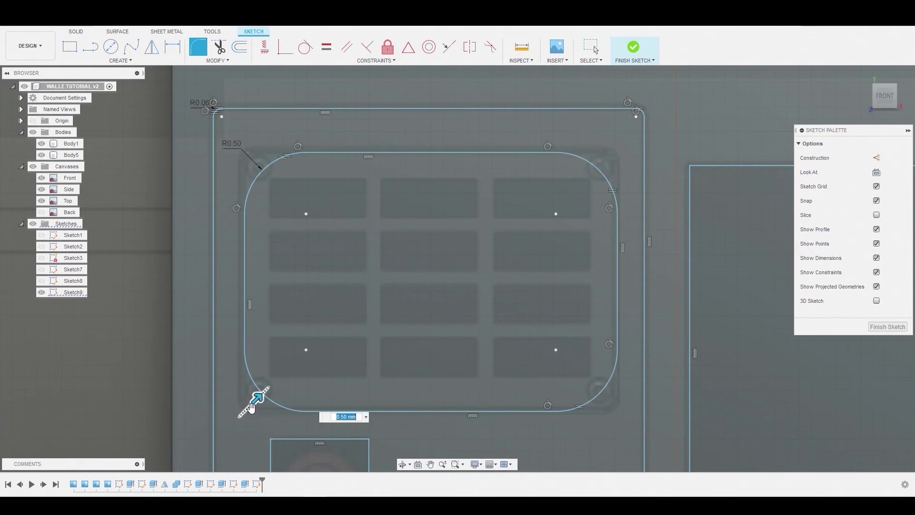
scroll(251, 407, "up", 3)
scroll(617, 258, "down", 3)
right_click(617, 258)
left_click(634, 235)
Step: Sketch a two-point rectangle over the upper-left cell of the keypad reference
middle_click_drag(457, 126, 317, 131)
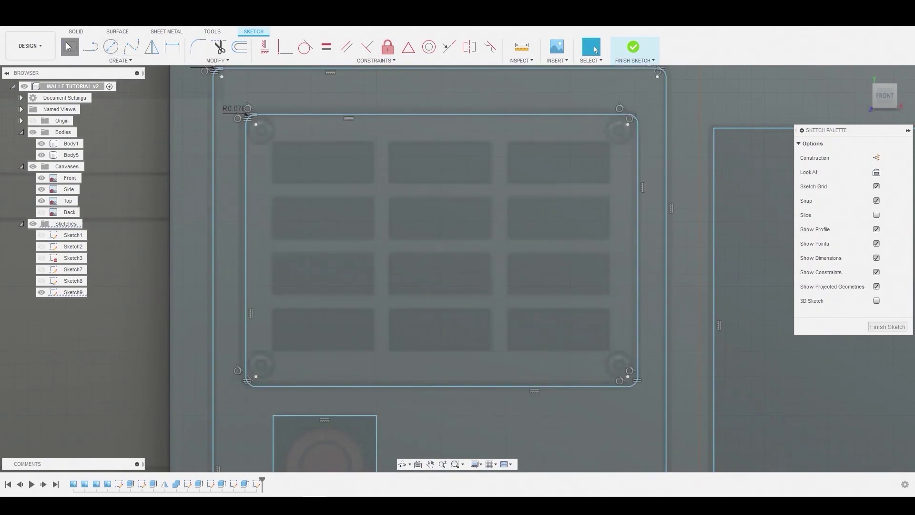
key("r")
scroll(271, 141, "up", 5)
left_click(253, 144)
scroll(507, 221, "up", 5)
left_click(508, 219)
scroll(467, 195, "down", 6)
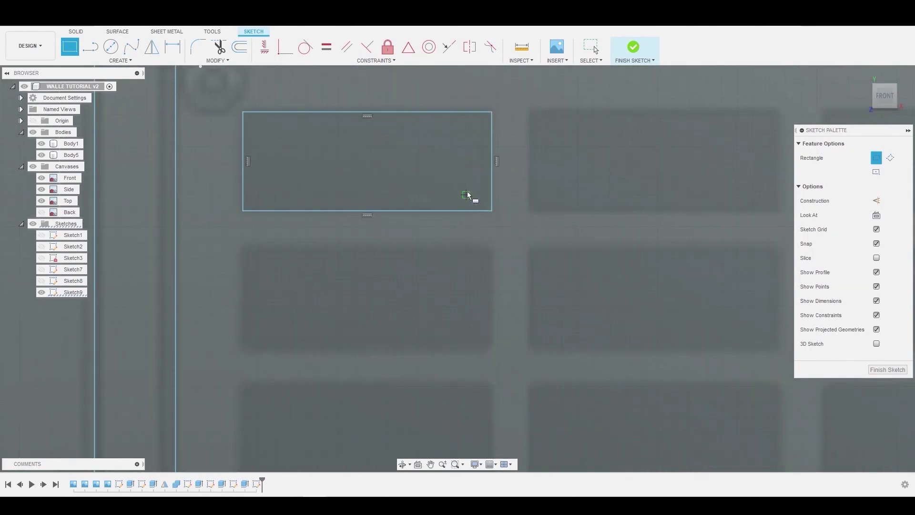
scroll(467, 195, "down", 4)
middle_click_drag(467, 195, 440, 149)
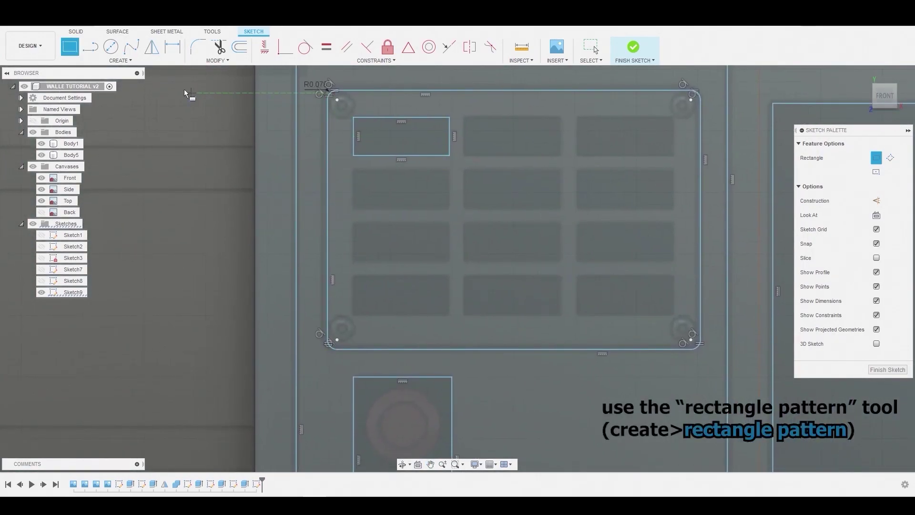
Step: Pattern the upper-left keypad cell rectangle into three columns across 1.809 mm and four rows downward across 1.294 mm, using extent distances
left_click(119, 61)
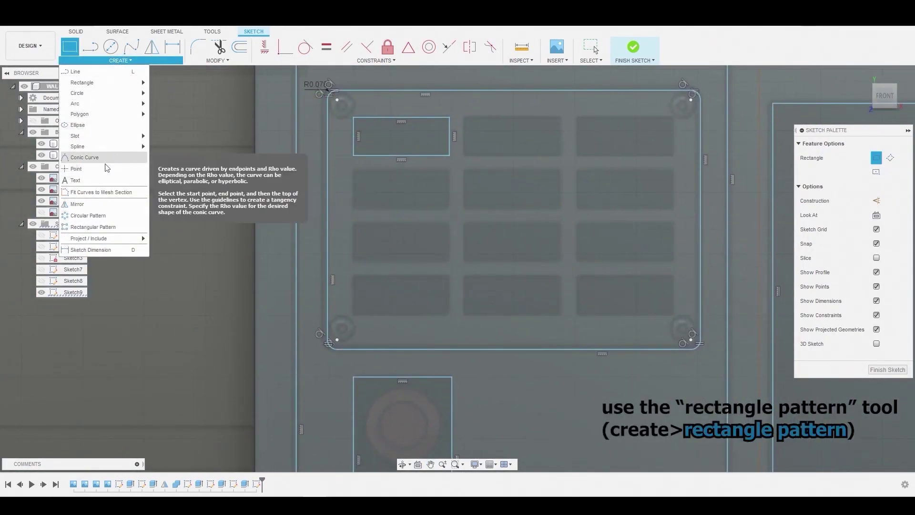
left_click(94, 227)
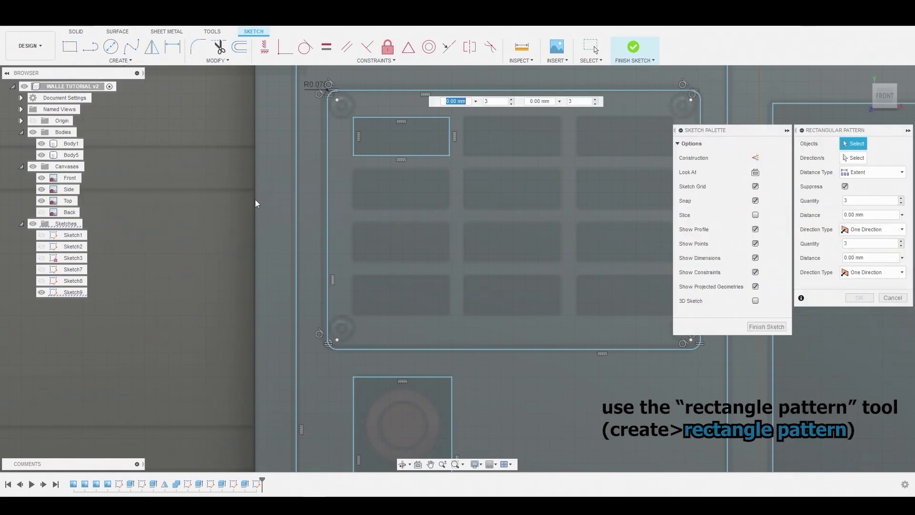
double_click(417, 155)
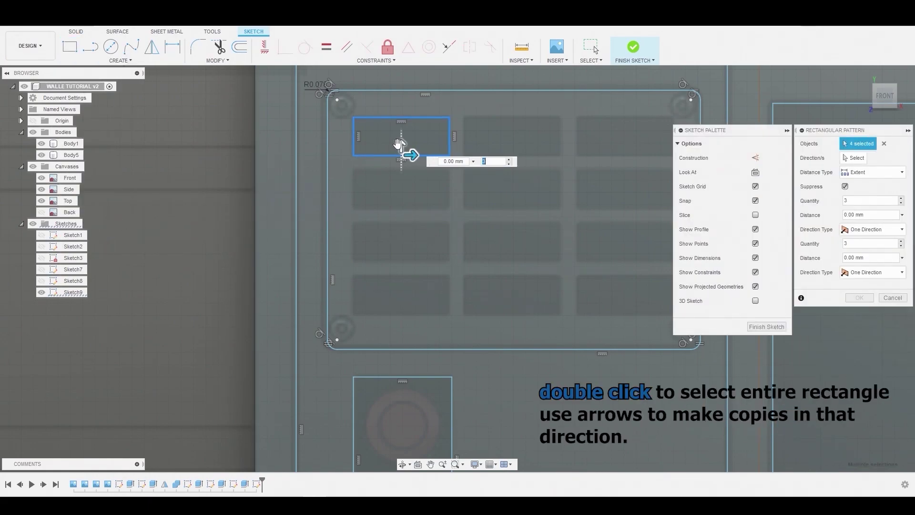
left_click_drag(400, 144, 385, 304)
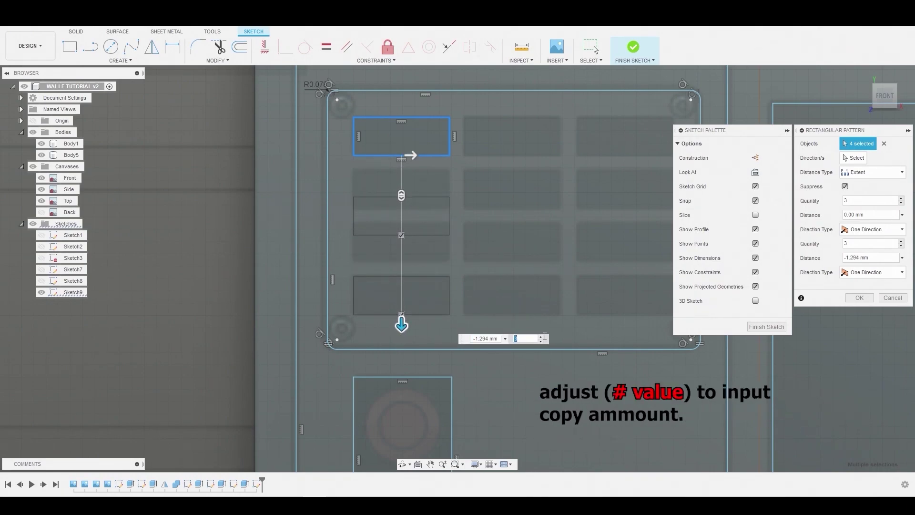
left_click(542, 336)
middle_click_drag(471, 214, 375, 211)
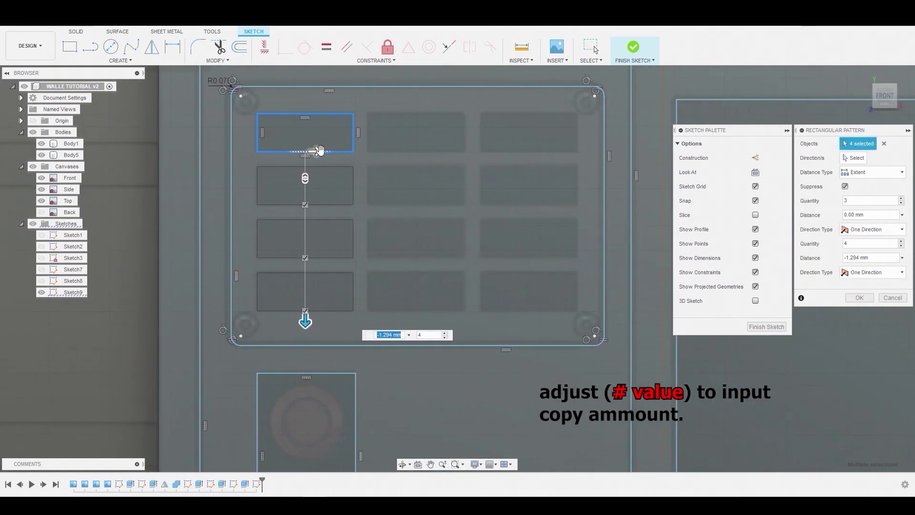
left_click_drag(318, 152, 541, 163)
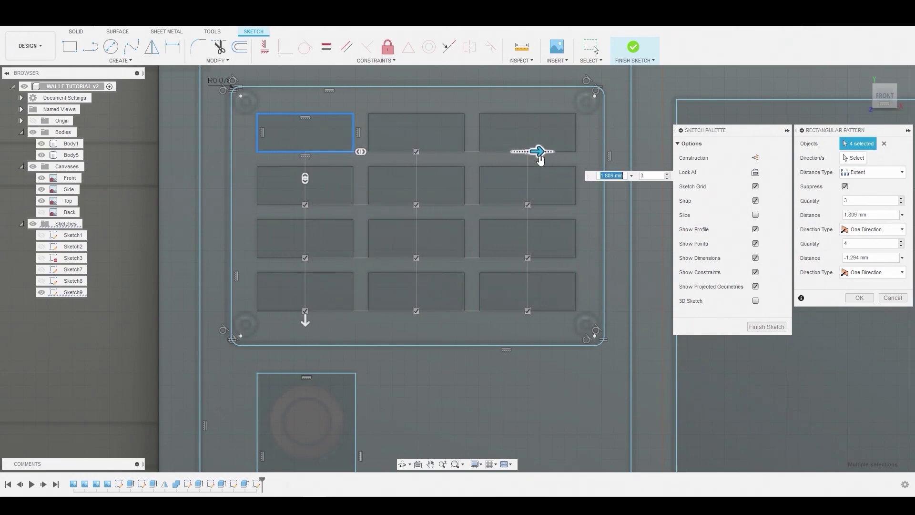
right_click(463, 230)
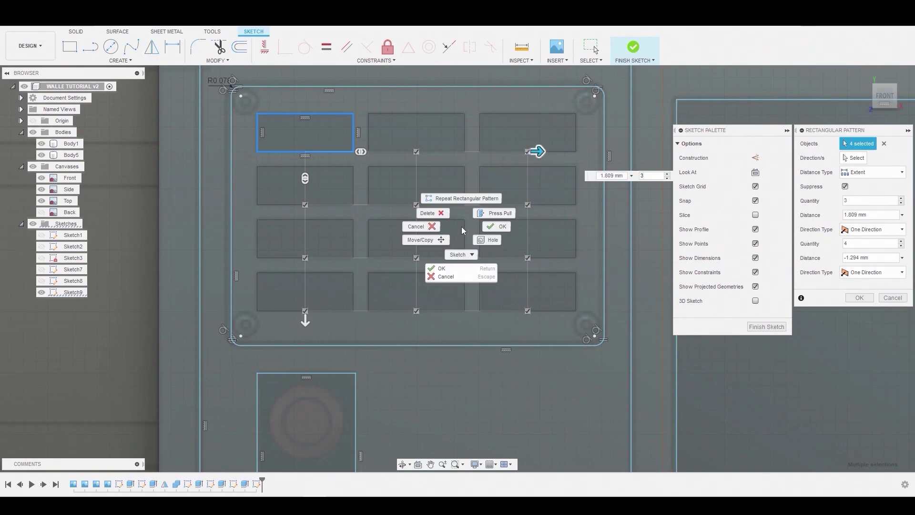
left_click(498, 227)
scroll(453, 196, "down", 3)
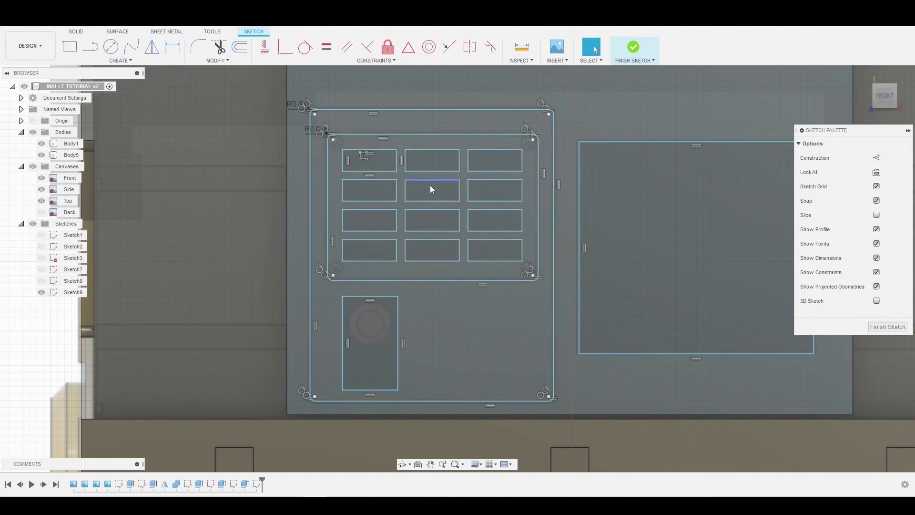
Step: Extrude all twelve keypad cell profiles about 0.017 mm inward as a cut into the panel
scroll(420, 187, "up", 2)
scroll(369, 167, "up", 1)
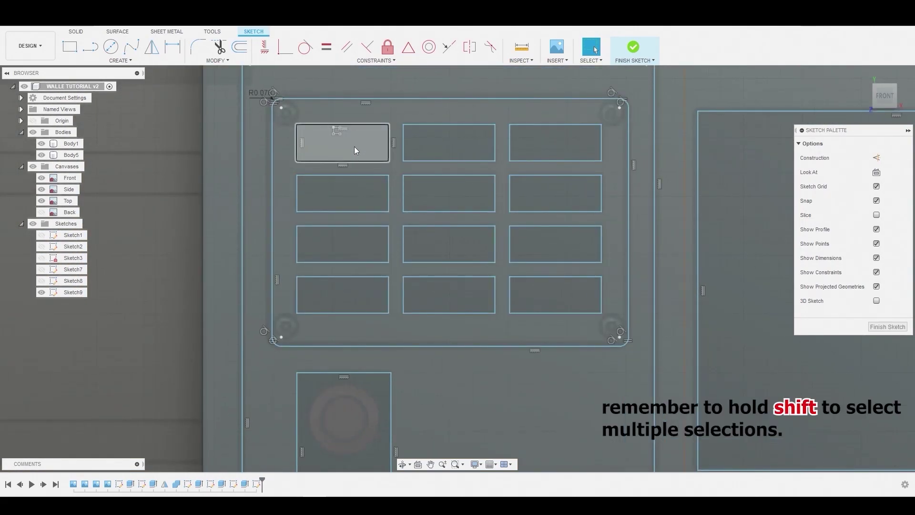
left_click(354, 151)
left_click(453, 144, "shift")
left_click(556, 143, "shift")
left_click(555, 193, "shift")
left_click(449, 193, "shift")
left_click(377, 190, "shift")
left_click(342, 244, "shift")
left_click(449, 243, "shift")
left_click(554, 254, "shift")
left_click(550, 292, "shift")
left_click(450, 292, "shift")
left_click(371, 291, "shift")
mouse_move(380, 200)
middle_mouse_down("shift")
mouse_move(418, 200)
mouse_move(402, 164)
mouse_move(348, 148)
middle_mouse_up("shift")
right_click(325, 172)
left_click(360, 160)
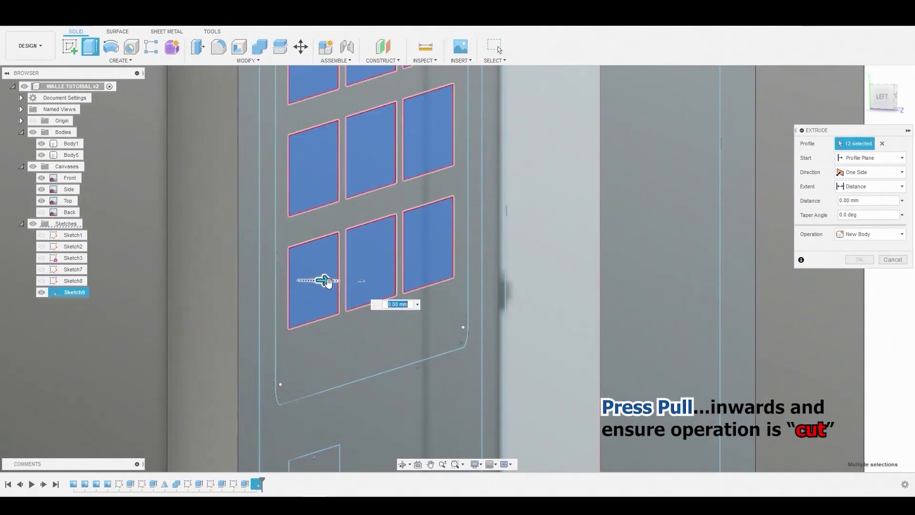
left_click_drag(326, 281, 322, 280)
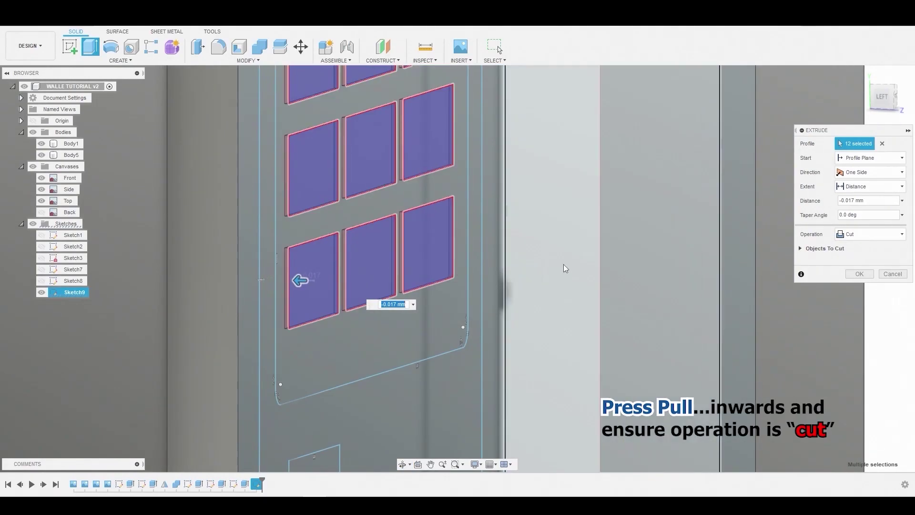
left_click(858, 274)
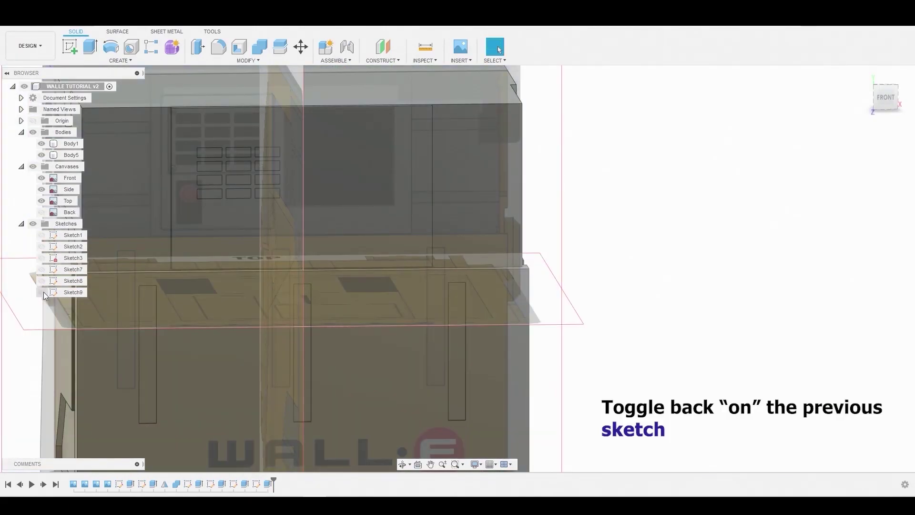
Step: Make the control panel sketch with the keypad and screen outlines visible again
left_click(42, 293)
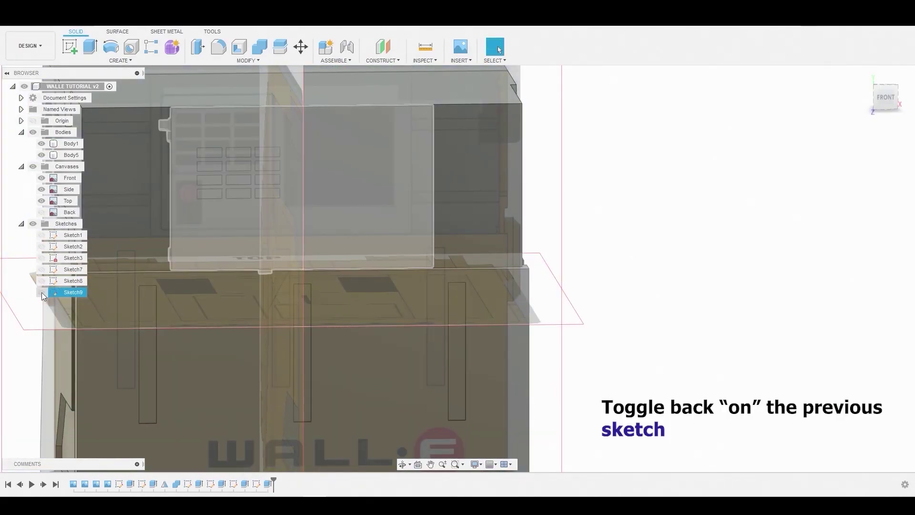
left_click(41, 293)
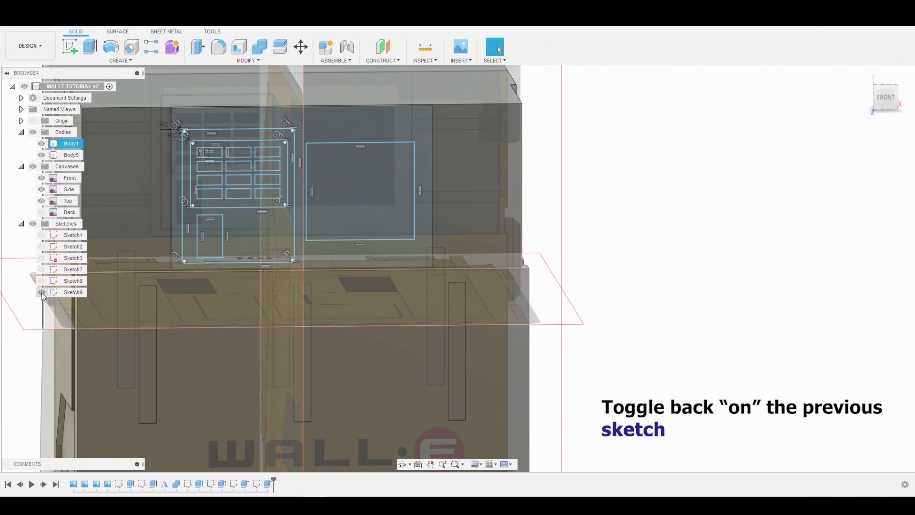
left_click(15, 224)
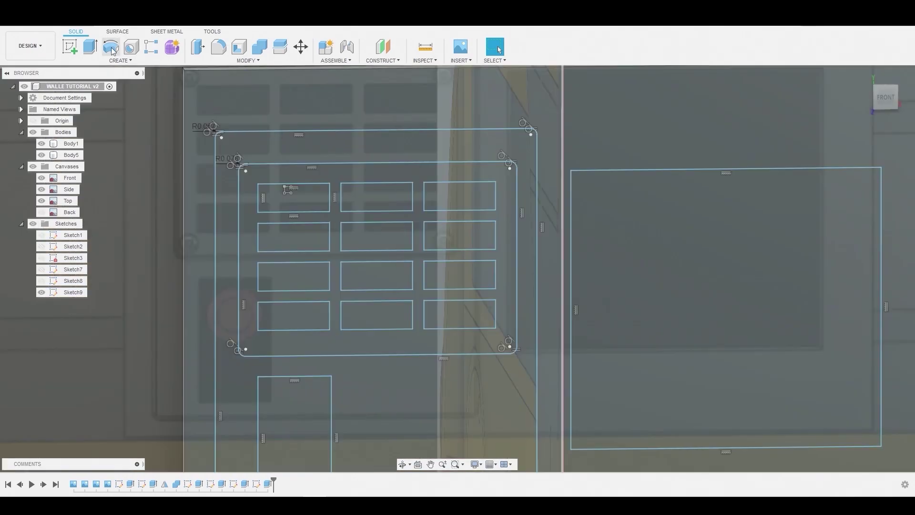
Step: Cut a circular pipe groove with a section size of about 0.032 mm along the outer keypad-and-button outline
left_click(96, 61)
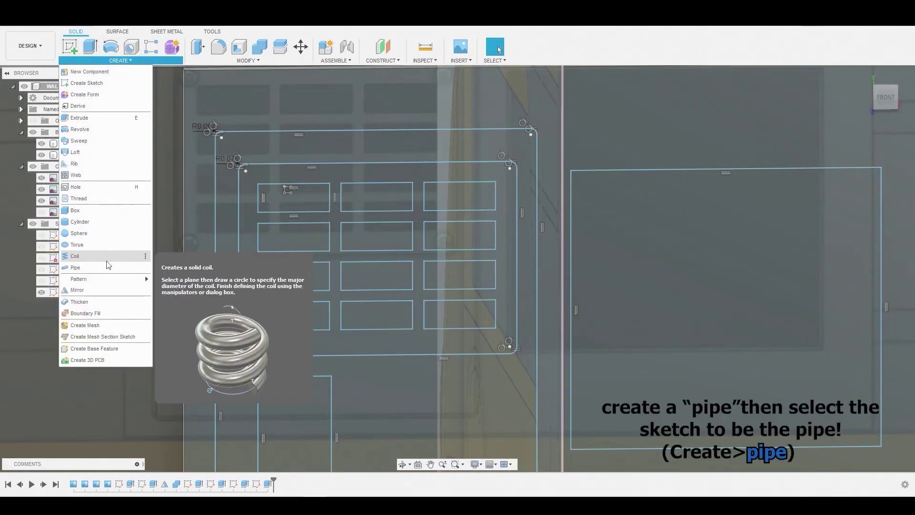
left_click(104, 267)
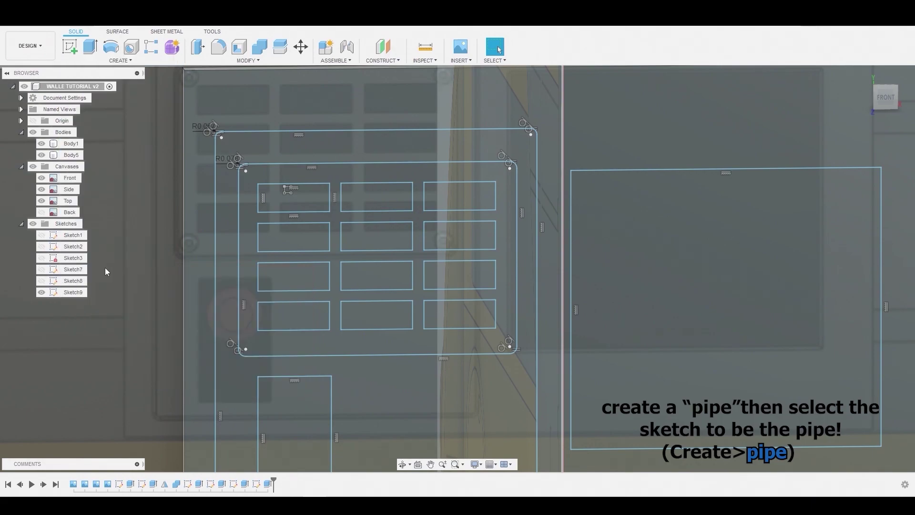
left_click(261, 133)
middle_click_drag(256, 145, 329, 139, "shift")
scroll(330, 135, "down", 3)
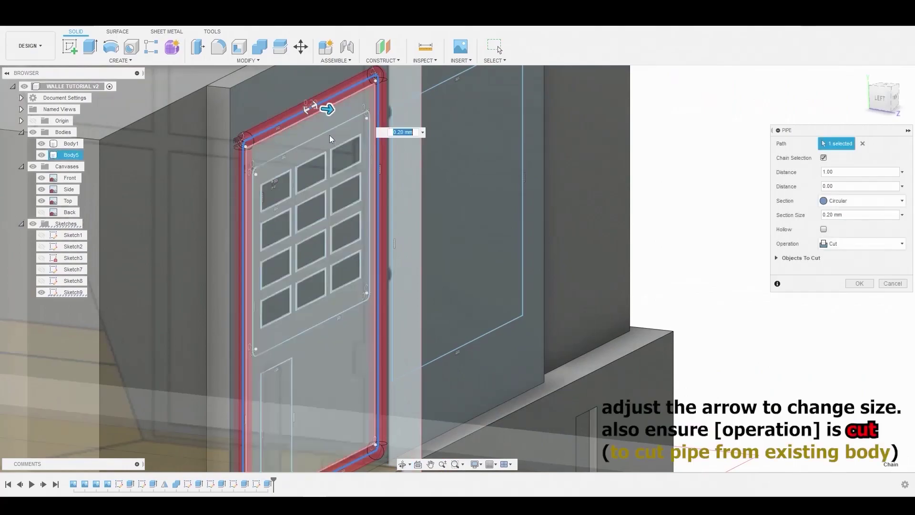
scroll(326, 128, "up", 5)
left_click_drag(322, 95, 309, 92)
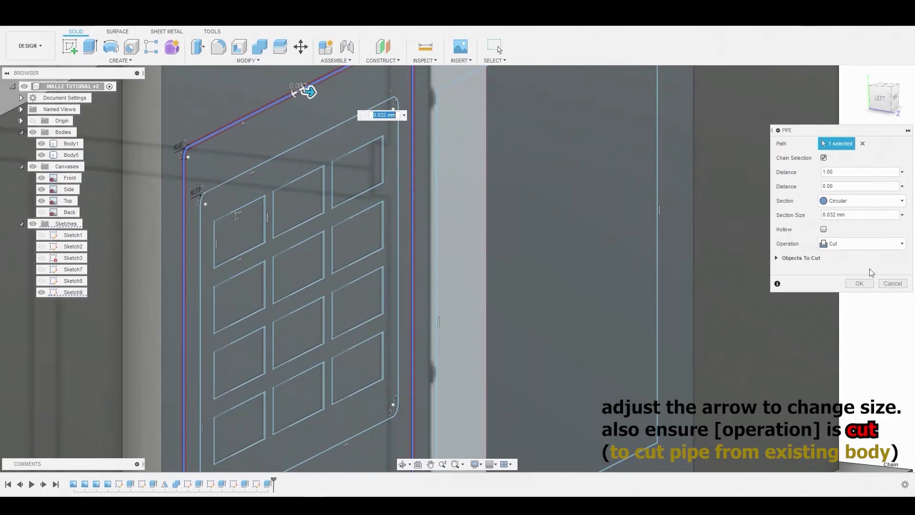
left_click(861, 283)
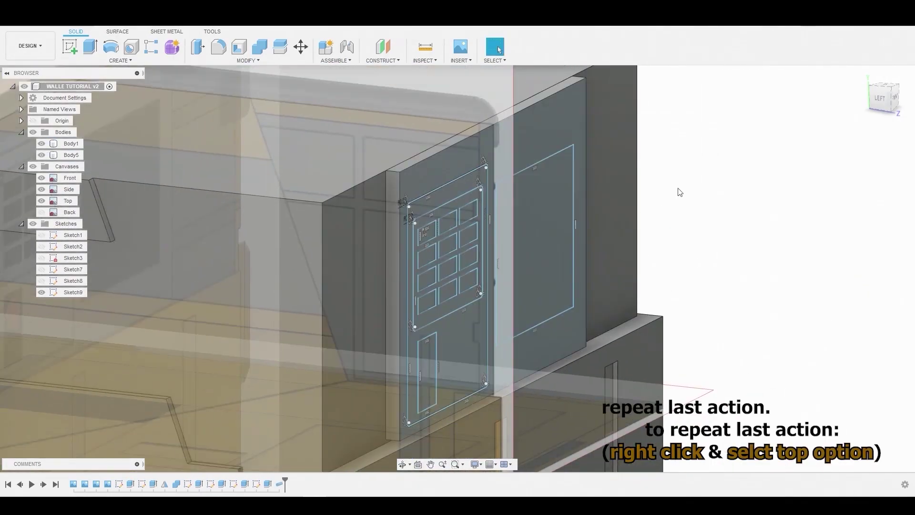
Step: Cut a thin circular pipe groove along the rounded keypad frame outline, reducing its section size
right_click(681, 191)
left_click(682, 162)
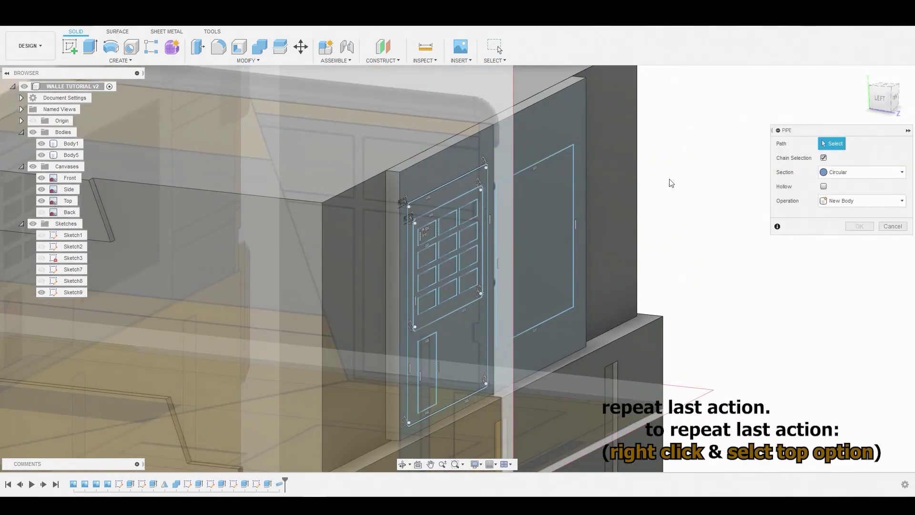
middle_click_drag(574, 237, 478, 178, "shift")
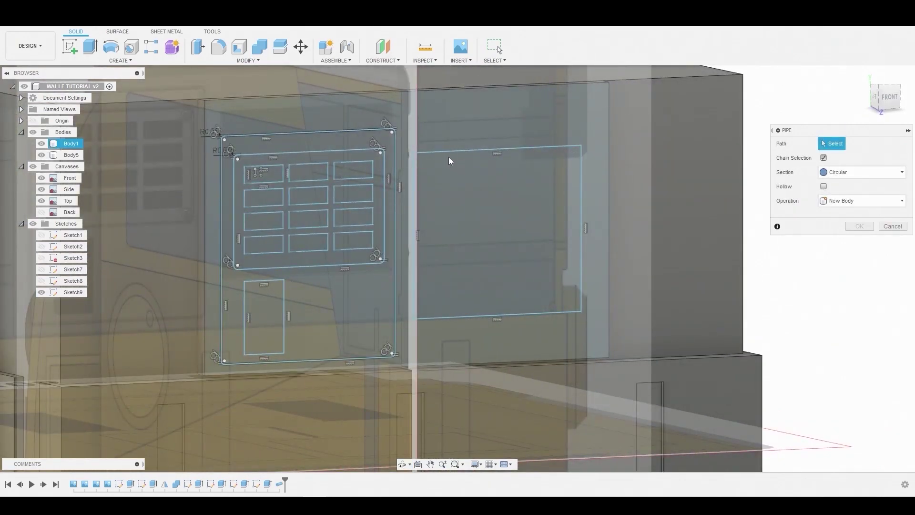
scroll(251, 237, "up", 5)
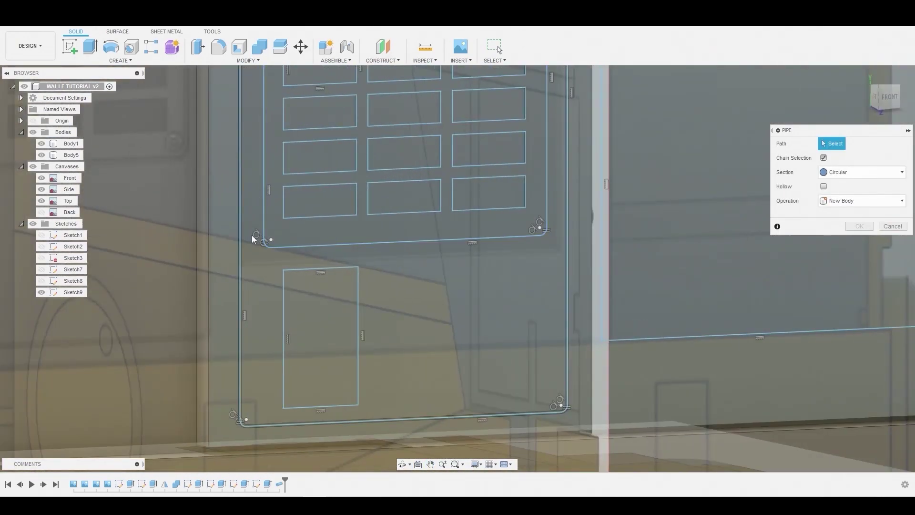
scroll(276, 279, "up", 3)
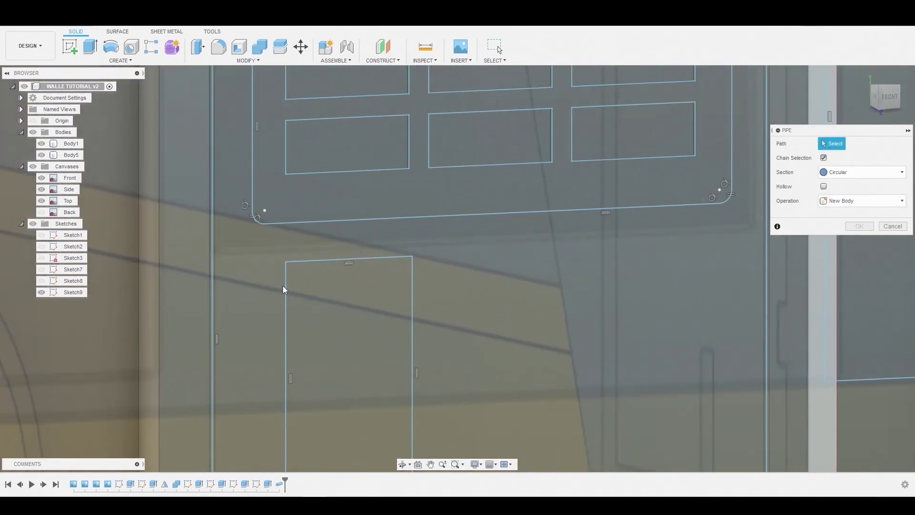
left_click(253, 186)
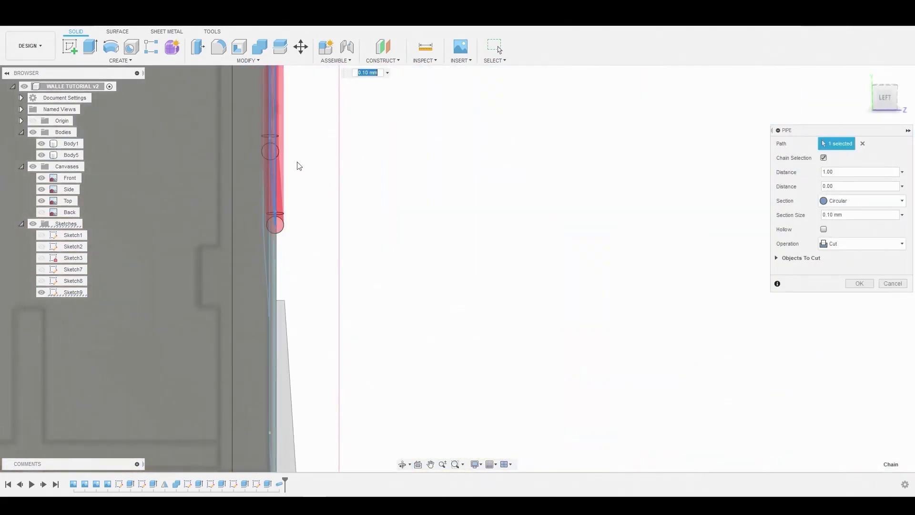
middle_click_drag(298, 163, 233, 347)
mouse_move(305, 214)
middle_mouse_down("shift")
mouse_move(253, 251)
mouse_move(205, 229)
mouse_move(441, 330)
middle_mouse_up("shift")
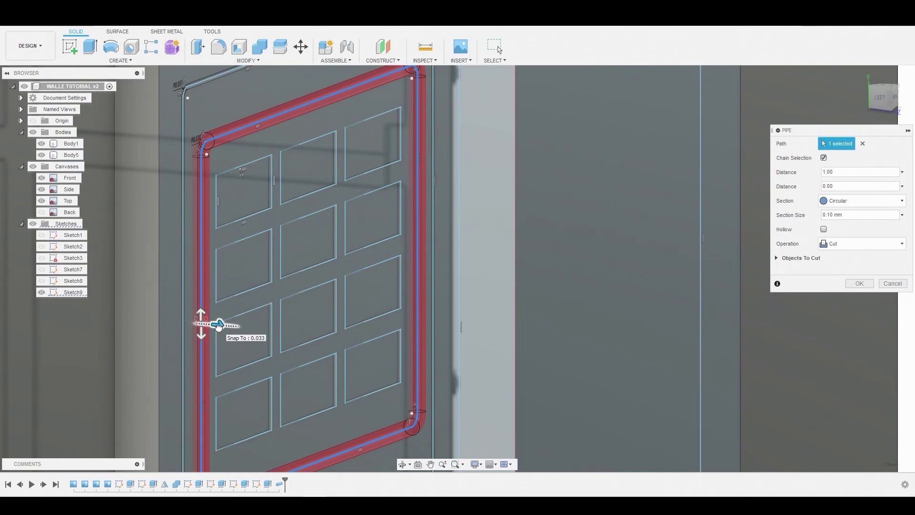
left_click_drag(218, 326, 212, 325)
left_click(858, 283)
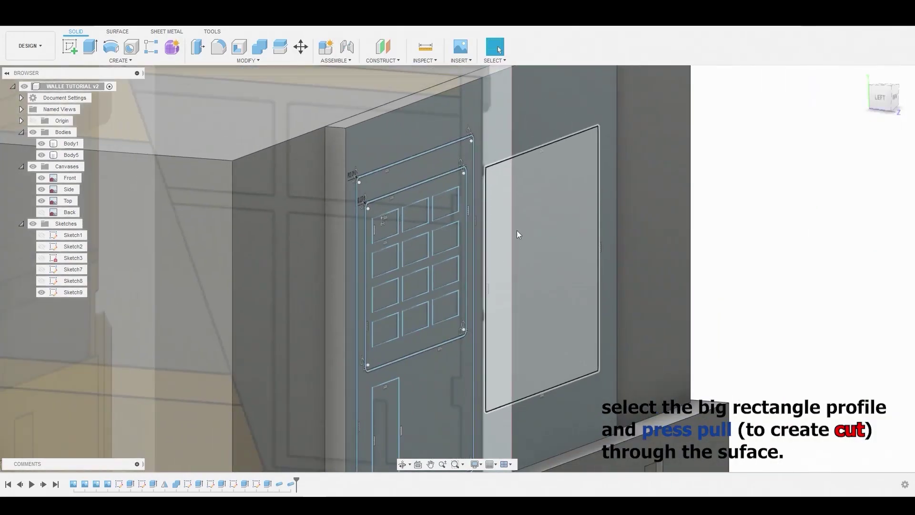
Step: Extrude the large screen rectangle profile inward to cut a recess into the panel
left_click(548, 211)
right_click(548, 211)
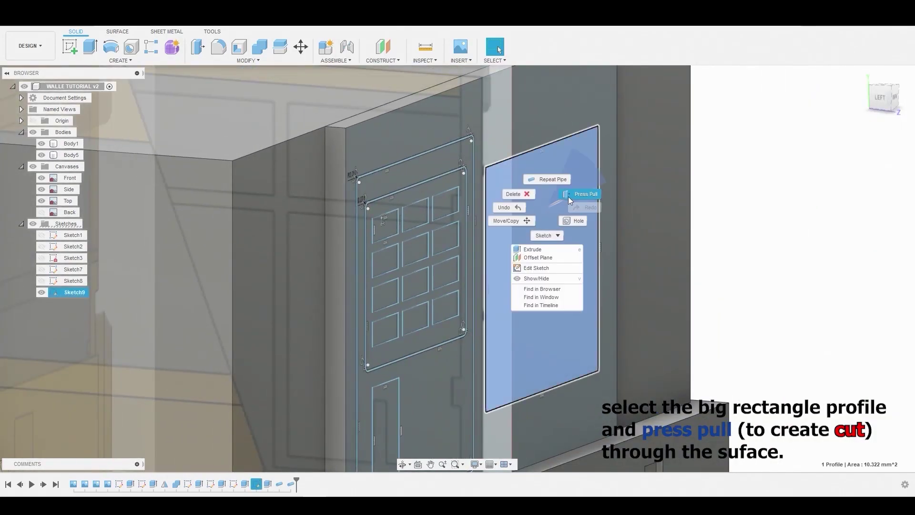
left_click(589, 194)
scroll(548, 267, "up", 3)
scroll(552, 275, "up", 2)
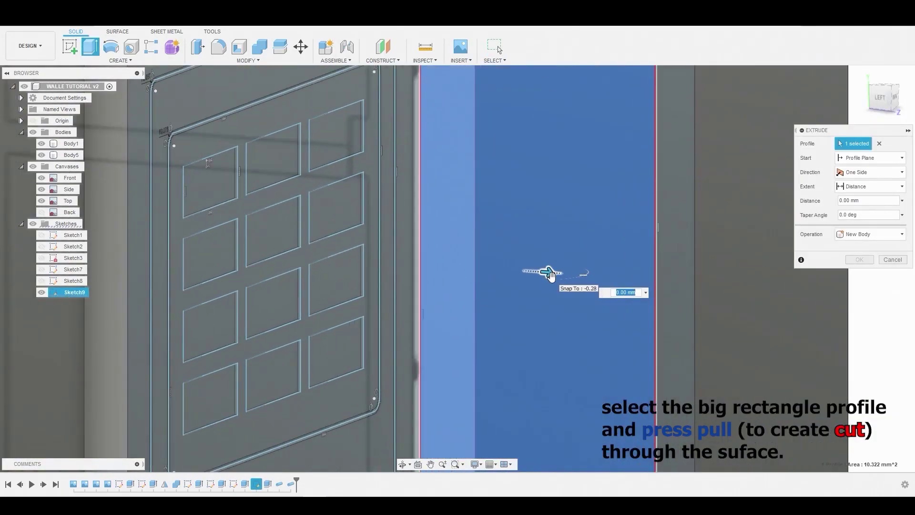
left_click_drag(548, 273, 523, 270)
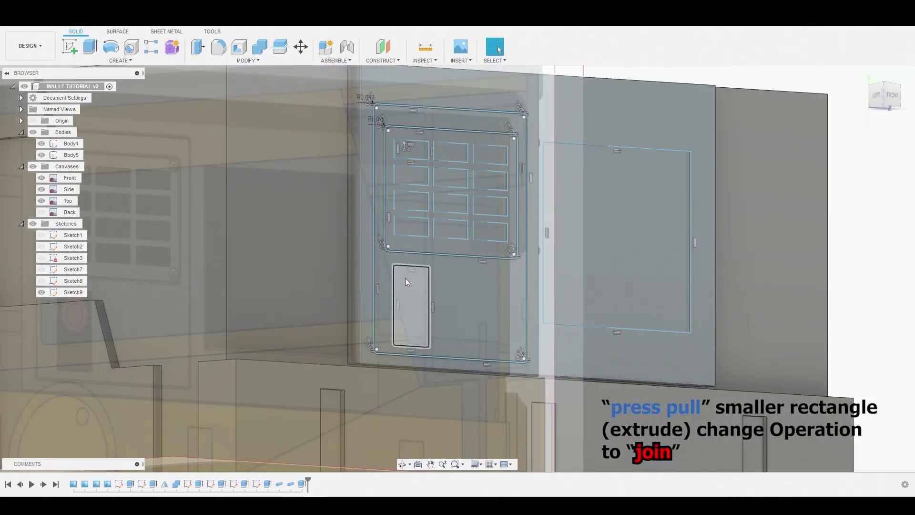
Step: Extrude the small button plate rectangle below the keypad outward about 0.042 mm, joined to the panel
left_click(408, 281)
right_click(408, 282)
left_click(434, 264)
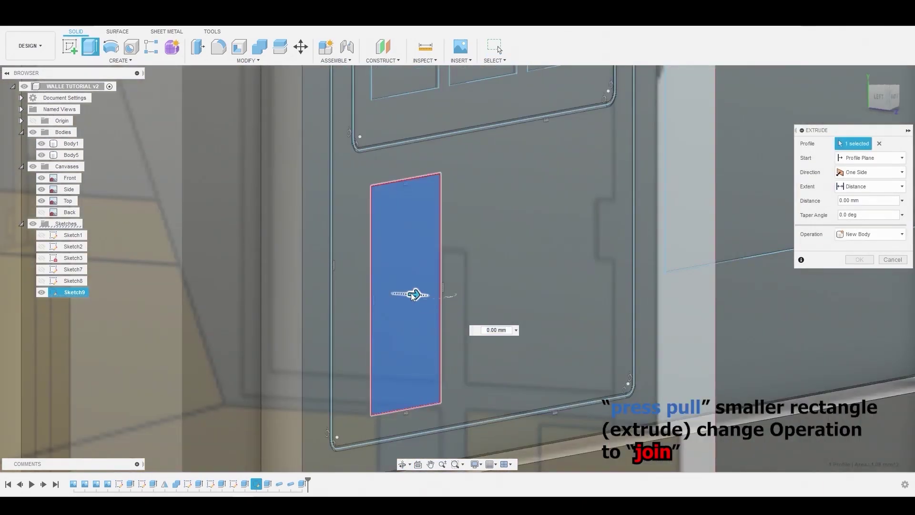
left_click_drag(414, 294, 422, 297)
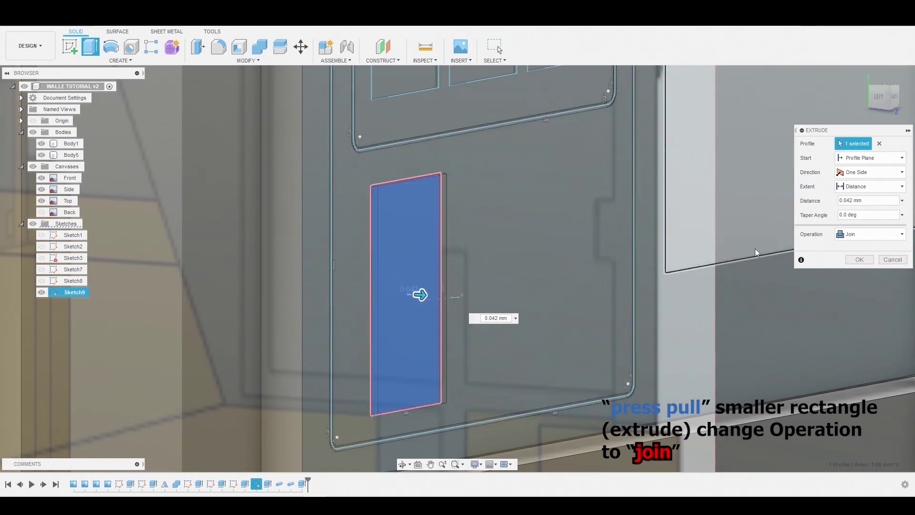